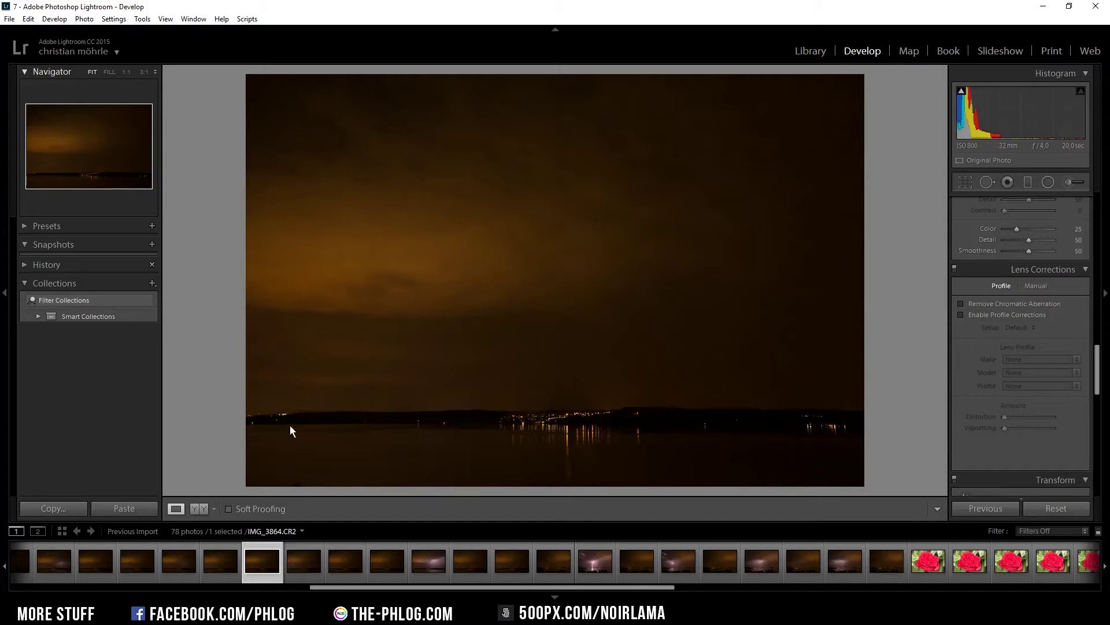
# Browse back and forth through the storm series frames in the filmstrip
pyautogui.click(220, 561)
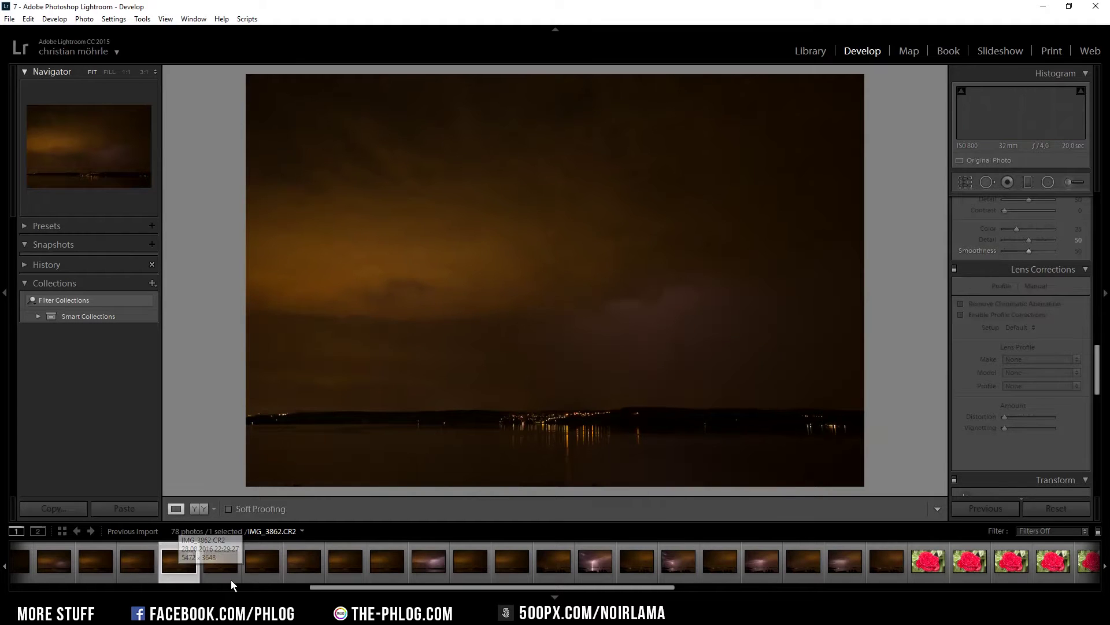
pyautogui.click(258, 565)
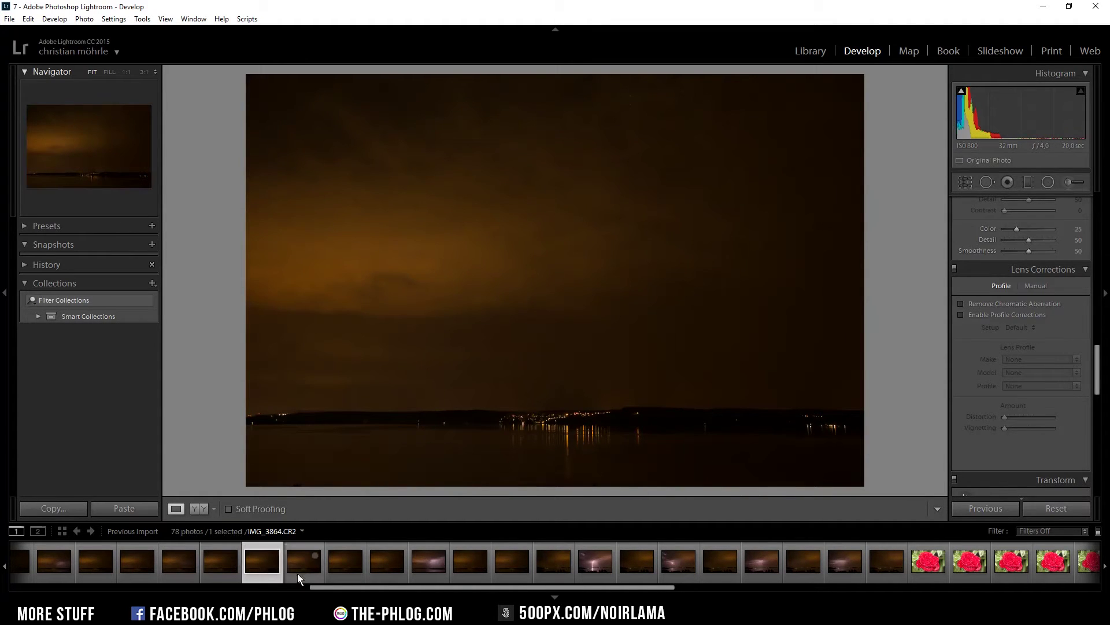
pyautogui.click(297, 572)
pyautogui.click(258, 570)
pyautogui.click(311, 573)
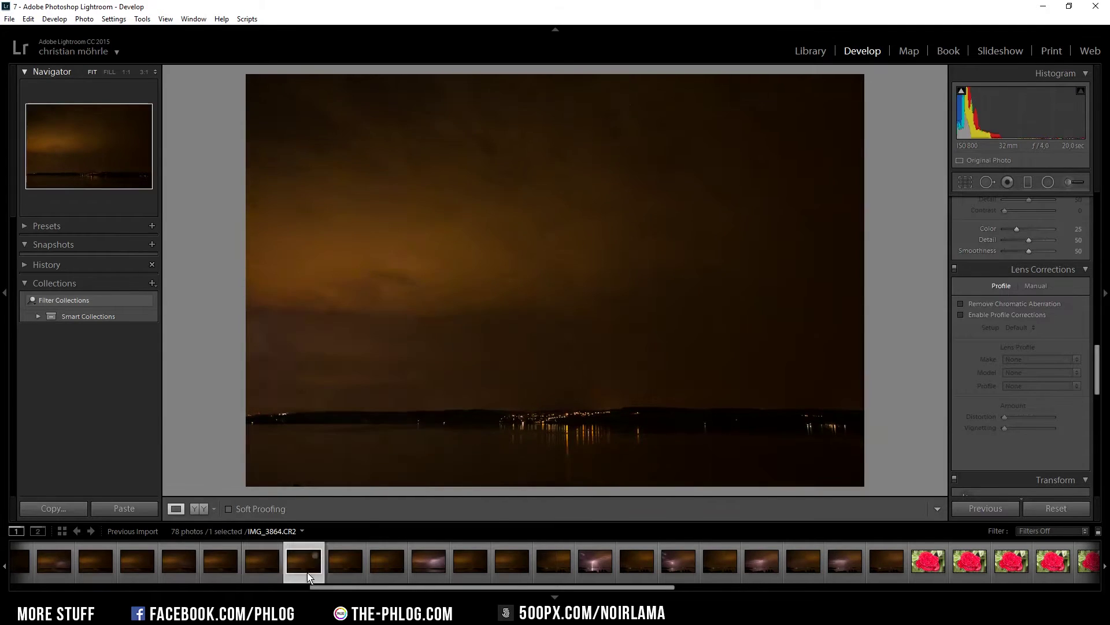
pyautogui.click(232, 571)
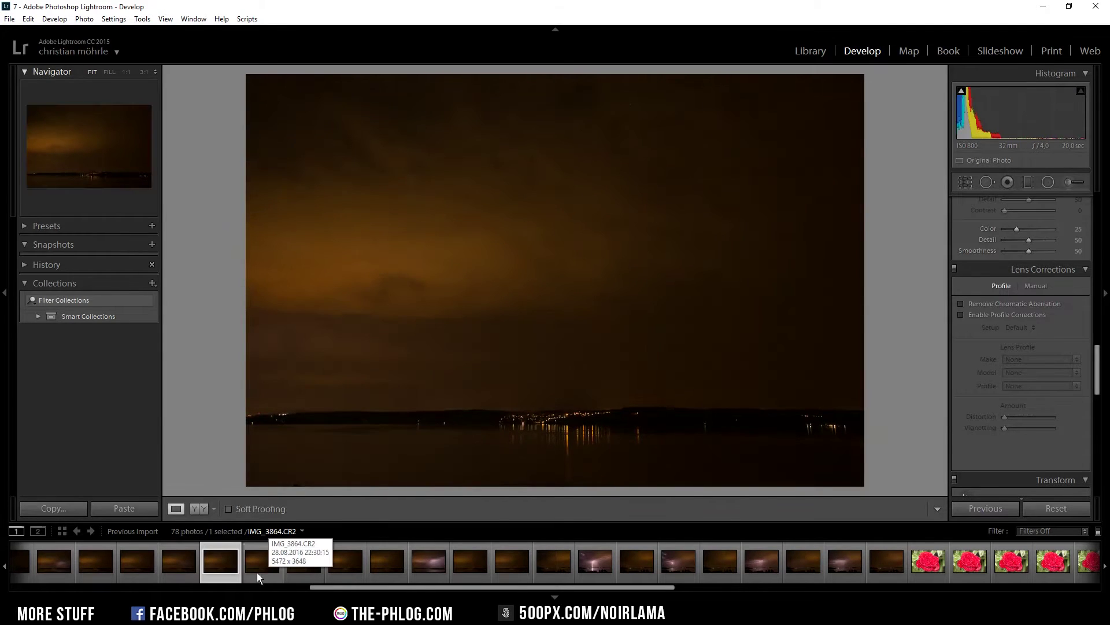
pyautogui.click(296, 570)
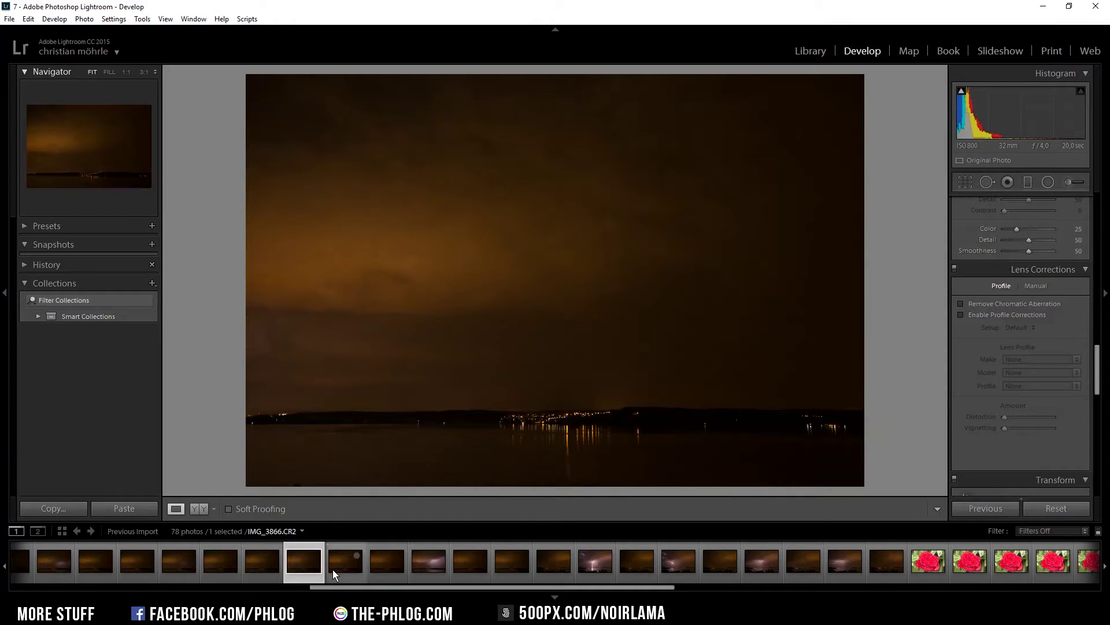
pyautogui.click(333, 569)
pyautogui.click(389, 576)
pyautogui.click(301, 571)
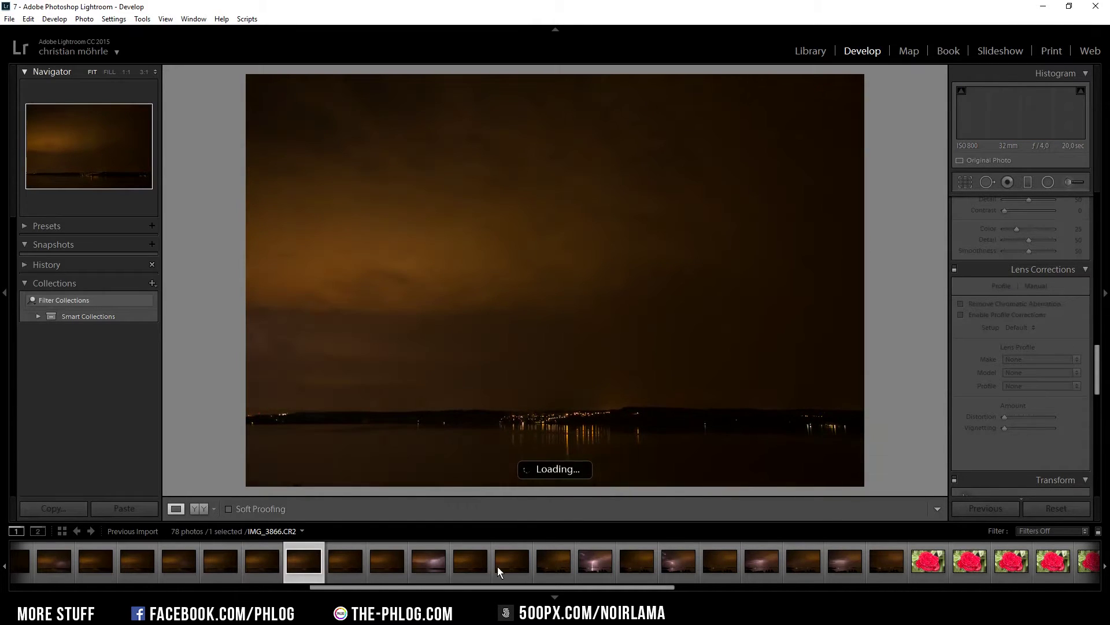
pyautogui.click(457, 570)
# Compare the vertical-strike photo with the branching one and settle on IMG_3872
pyautogui.click(585, 568)
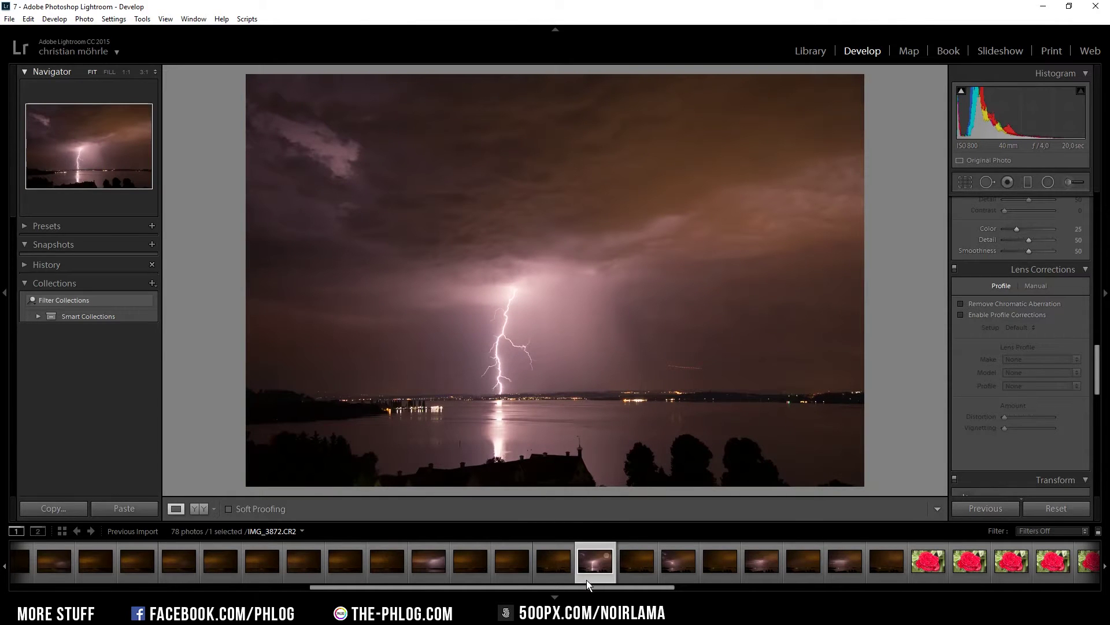
pyautogui.click(675, 568)
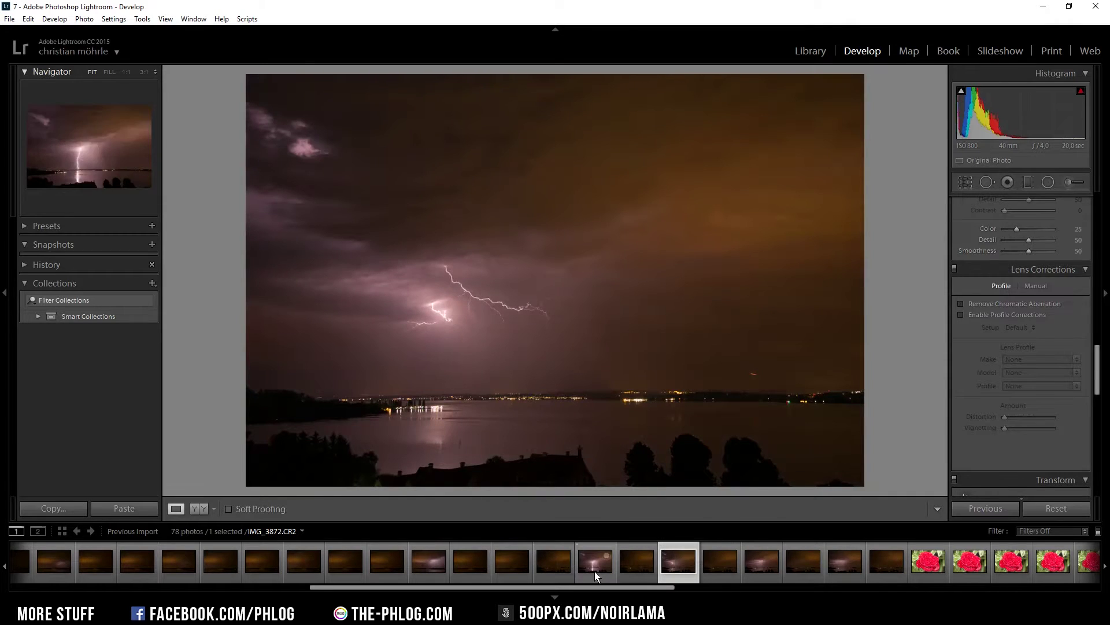
pyautogui.click(594, 570)
pyautogui.click(668, 570)
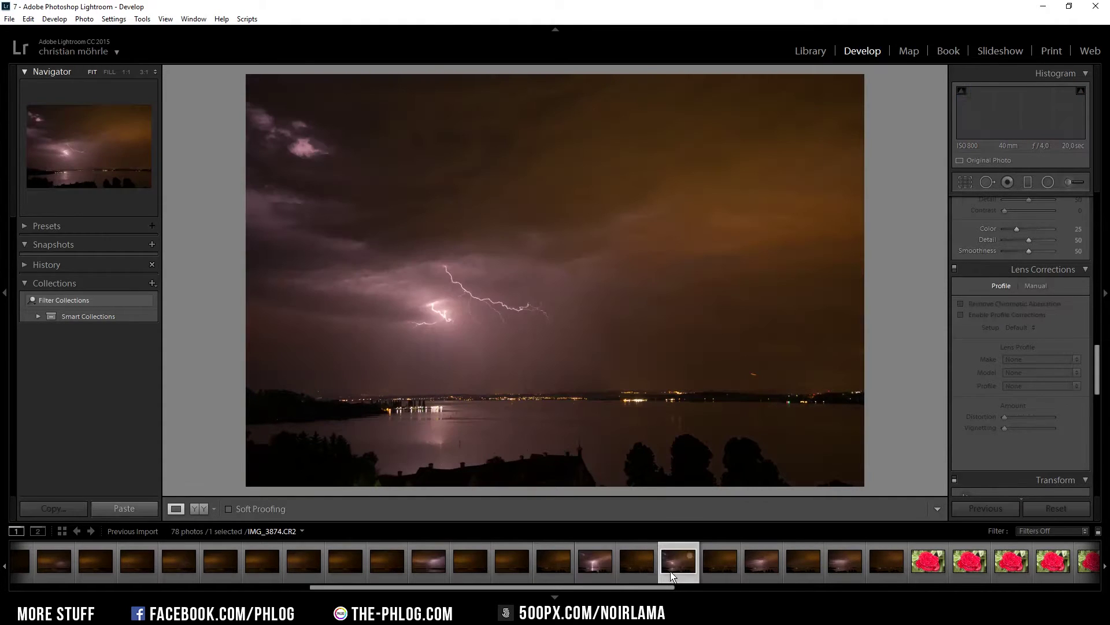
pyautogui.click(595, 567)
# Set the calibration profile to Camera Standard and enable lens profile corrections
pyautogui.moveTo(1098, 357); pyautogui.dragTo(1098, 459)
pyautogui.click(1040, 331)
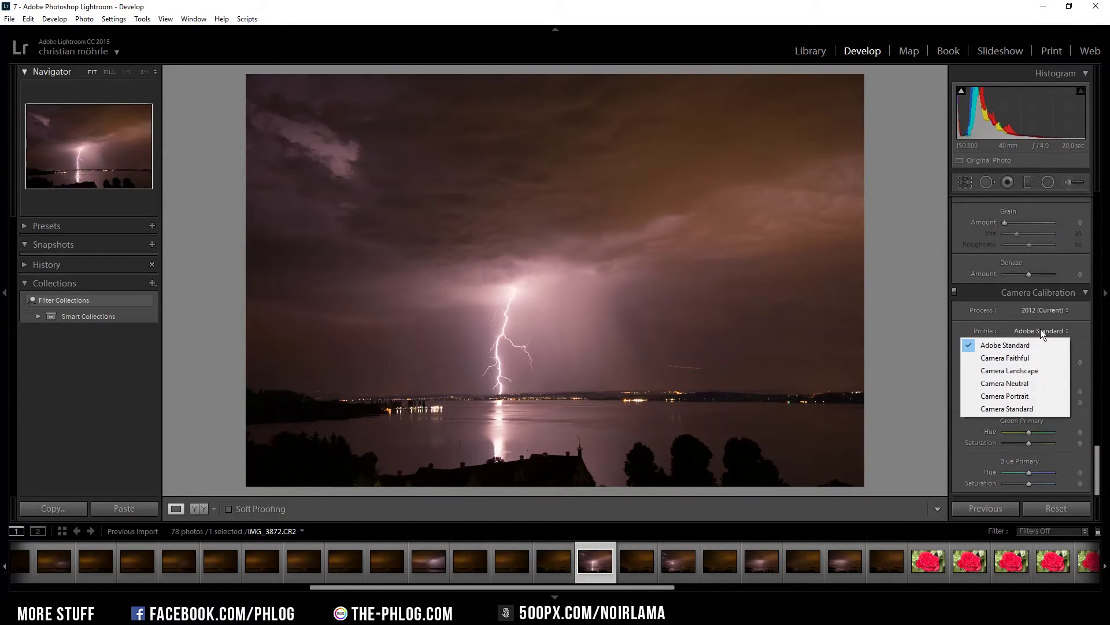
pyautogui.click(1009, 383)
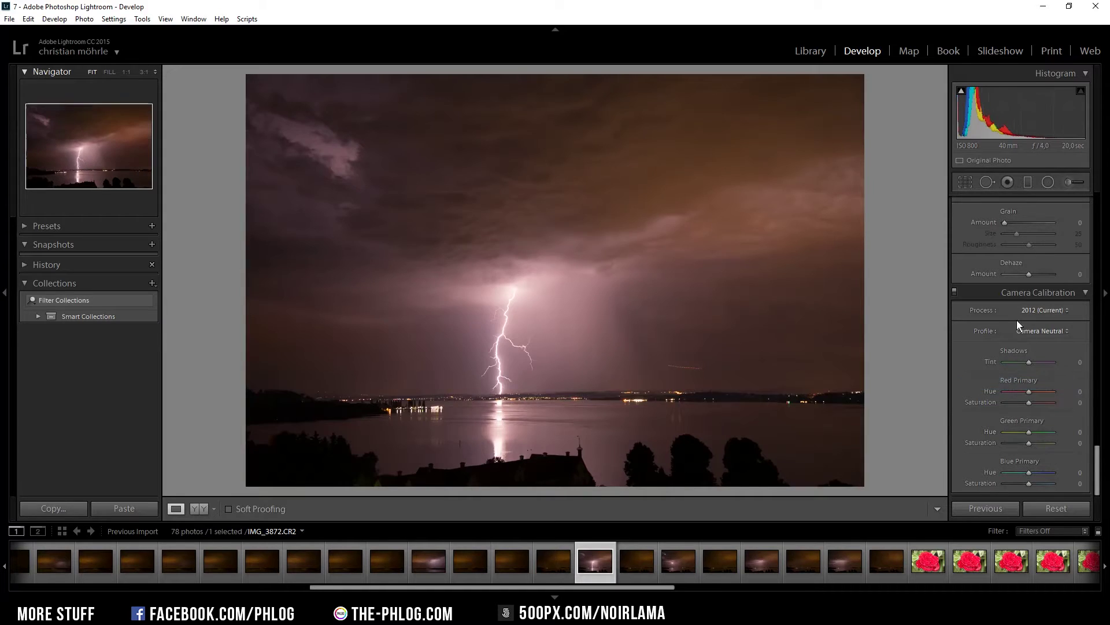
pyautogui.click(1030, 330)
pyautogui.click(1013, 408)
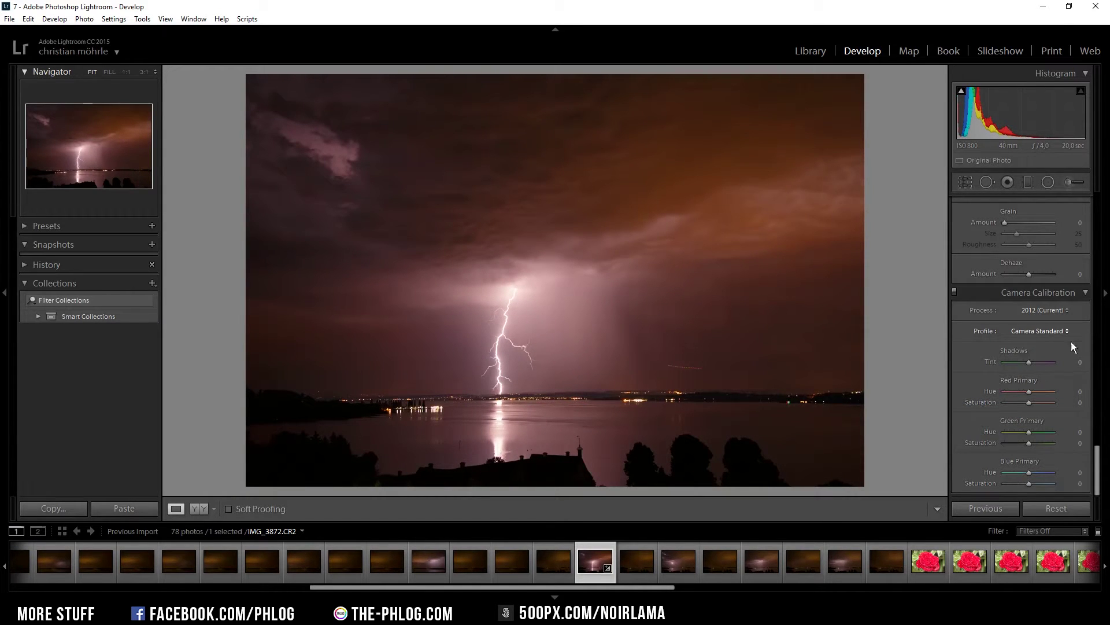
pyautogui.moveTo(1098, 466); pyautogui.dragTo(1109, 355)
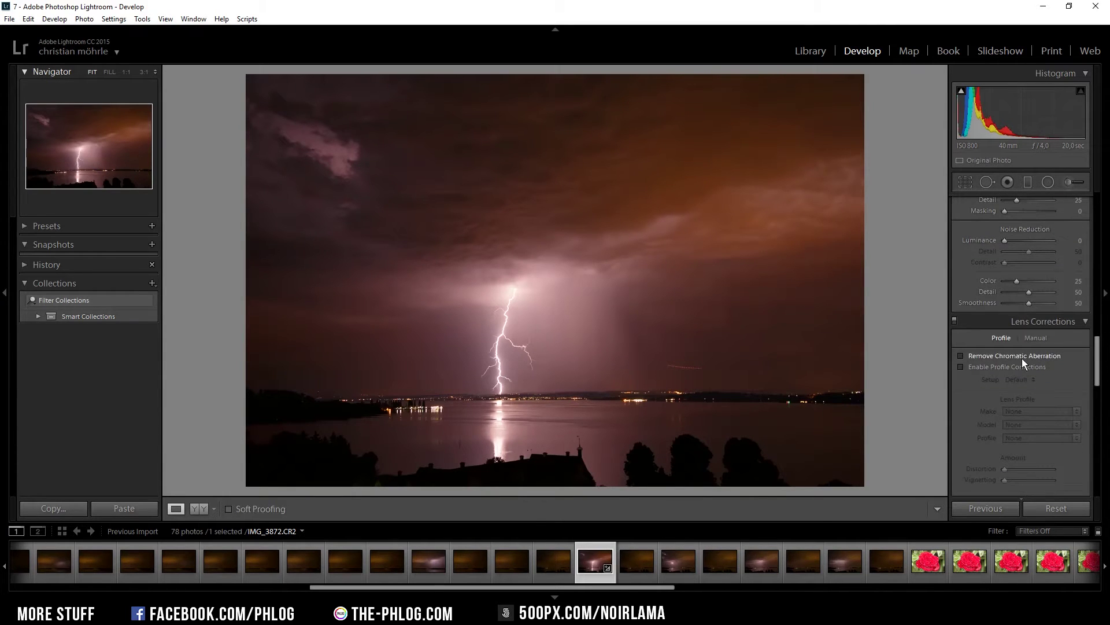
pyautogui.click(1015, 370)
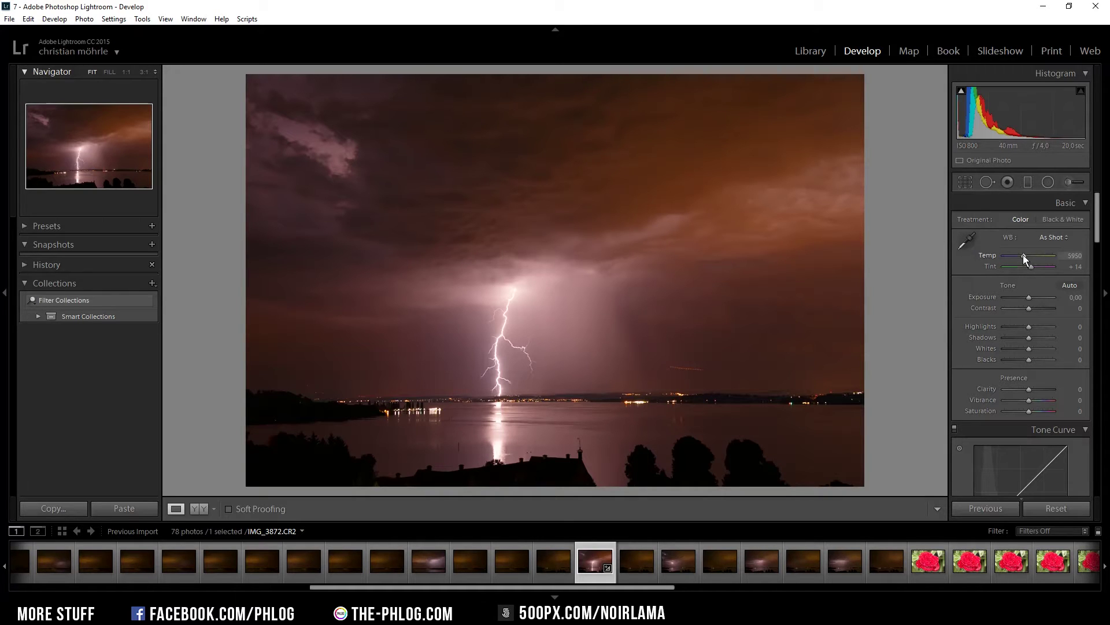
# Set Temp 4738, Tint +21, Highlights -24, Shadows +81 and Clarity +7 in the Basic panel
pyautogui.moveTo(1023, 255); pyautogui.dragTo(1017, 255)
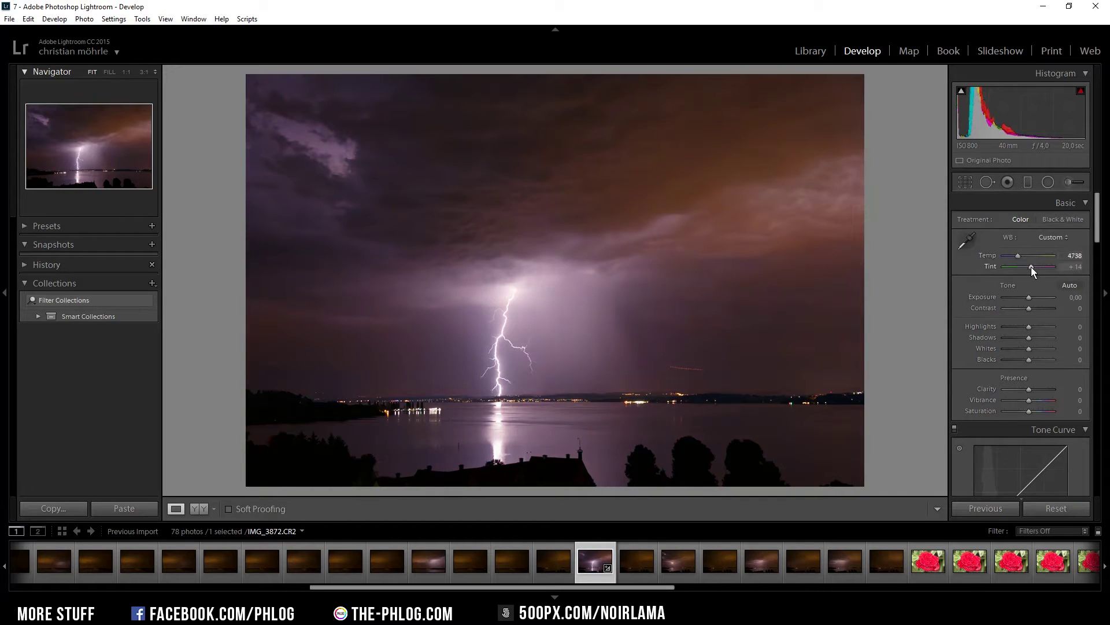
pyautogui.moveTo(1031, 267); pyautogui.dragTo(1031, 267)
pyautogui.moveTo(1029, 326); pyautogui.dragTo(1020, 328)
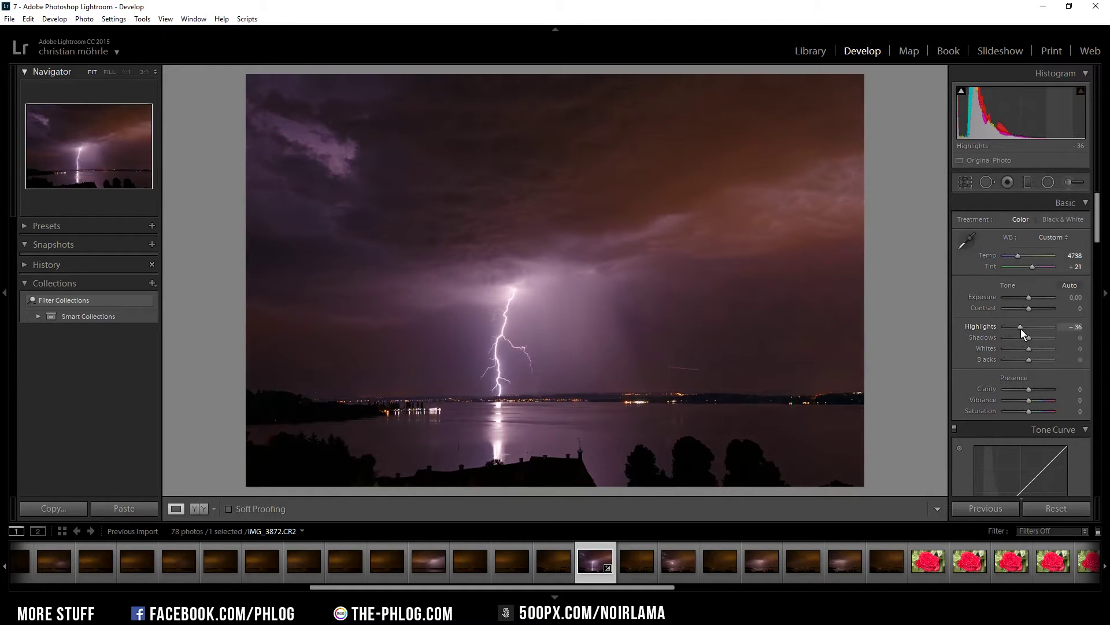
pyautogui.hotkey('ctrl', 'z')
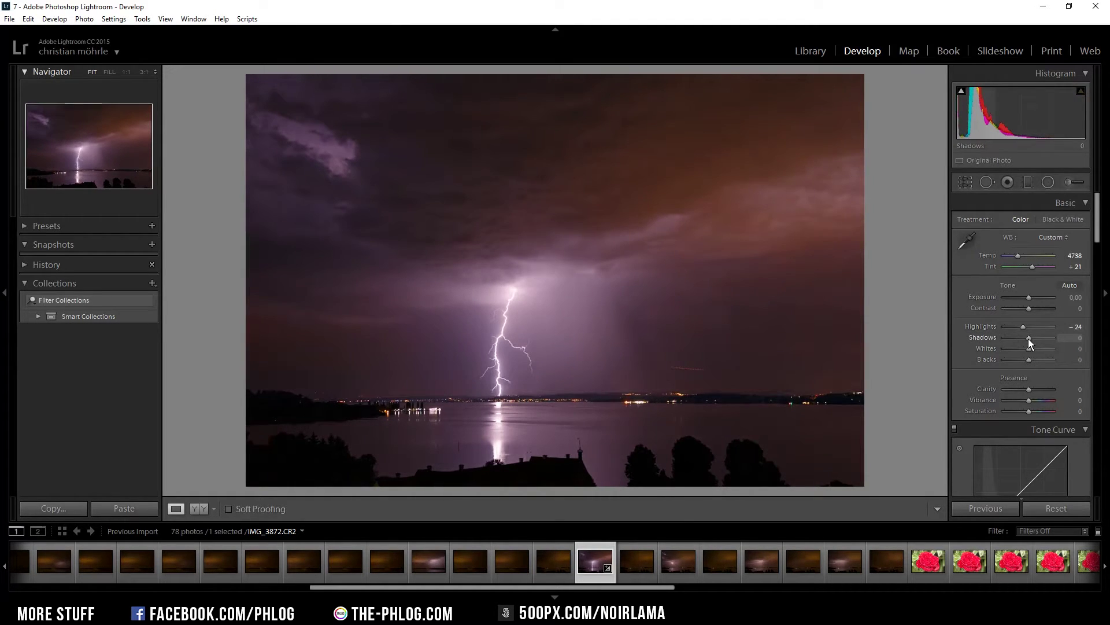
pyautogui.moveTo(1028, 338); pyautogui.dragTo(1048, 341)
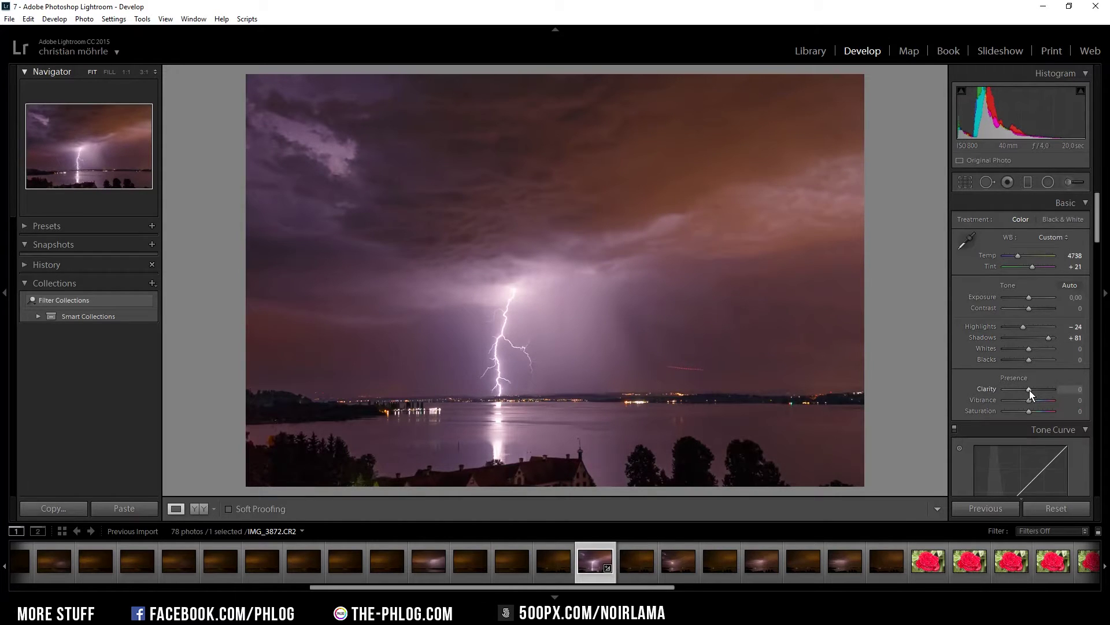
pyautogui.moveTo(1029, 390); pyautogui.dragTo(1031, 391)
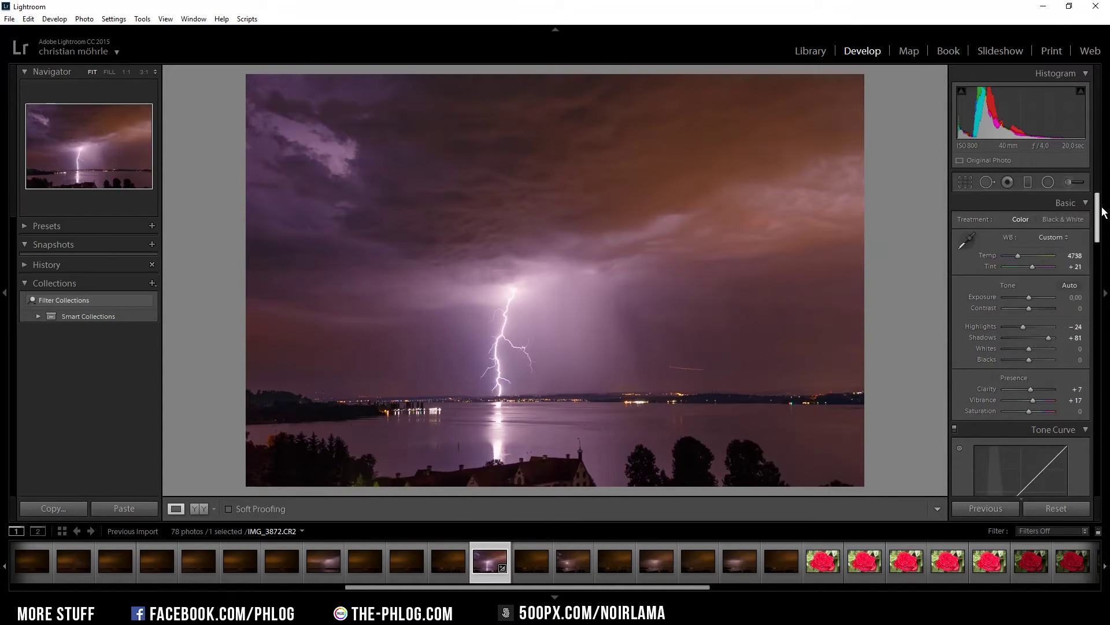
# In the HSL panel's Luminance tab, set Purple to +49
pyautogui.moveTo(1102, 212); pyautogui.dragTo(1099, 269)
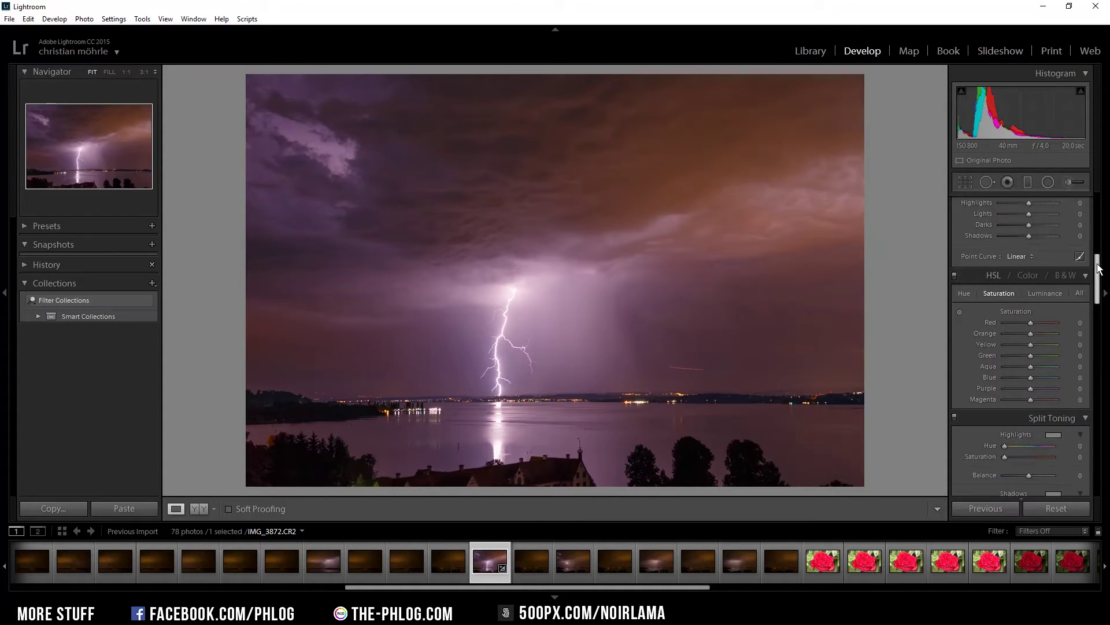
pyautogui.moveTo(1099, 268)
pyautogui.mouseDown()
pyautogui.moveTo(1100, 282)
pyautogui.moveTo(1099, 273)
pyautogui.mouseUp()
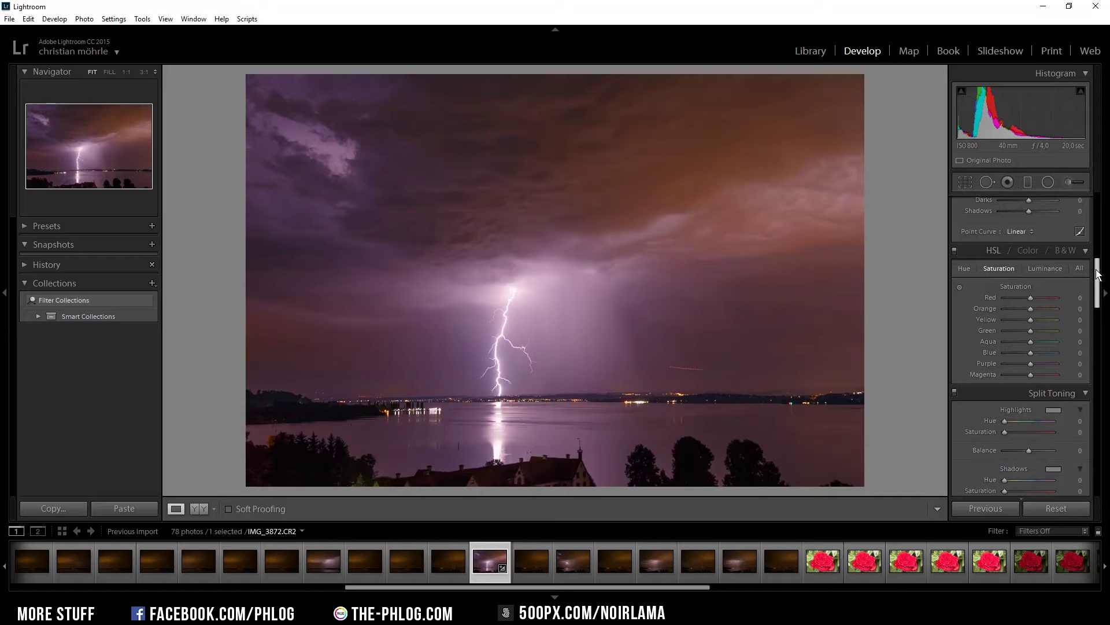
pyautogui.moveTo(1099, 275); pyautogui.dragTo(1099, 283)
pyautogui.click(1053, 223)
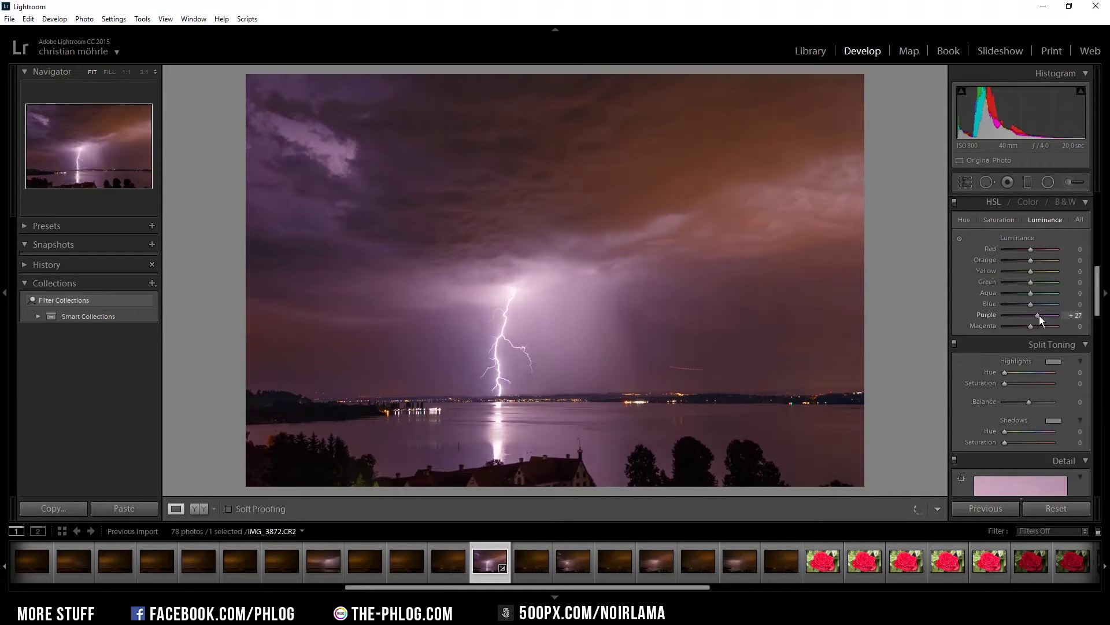
pyautogui.moveTo(1039, 314); pyautogui.dragTo(1056, 316)
pyautogui.moveTo(1099, 278); pyautogui.dragTo(1102, 286)
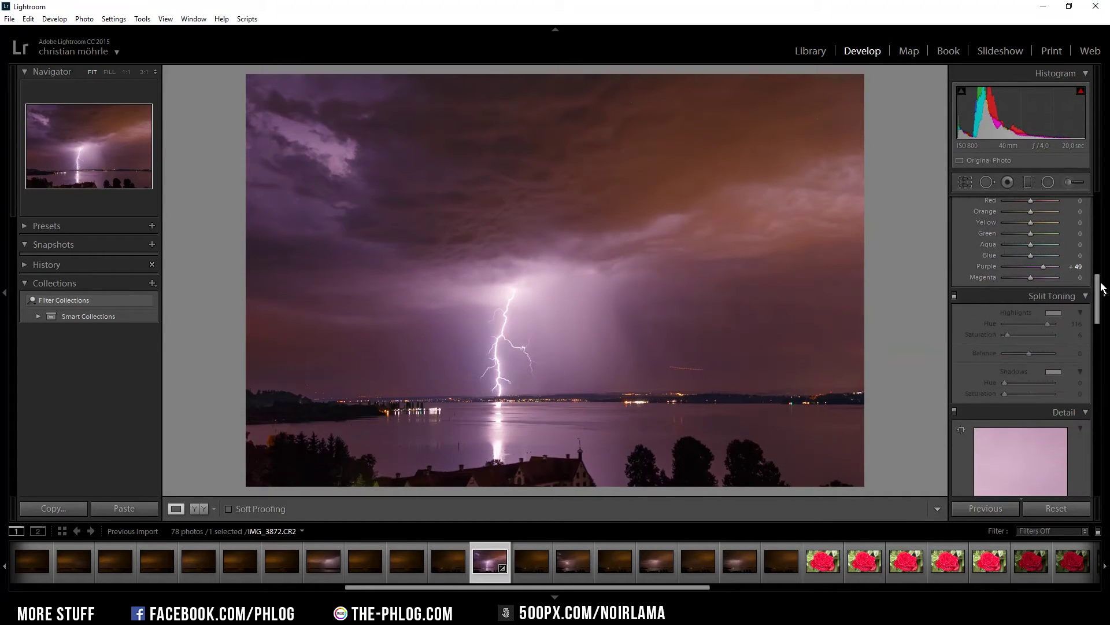
pyautogui.moveTo(1101, 288); pyautogui.dragTo(1100, 315)
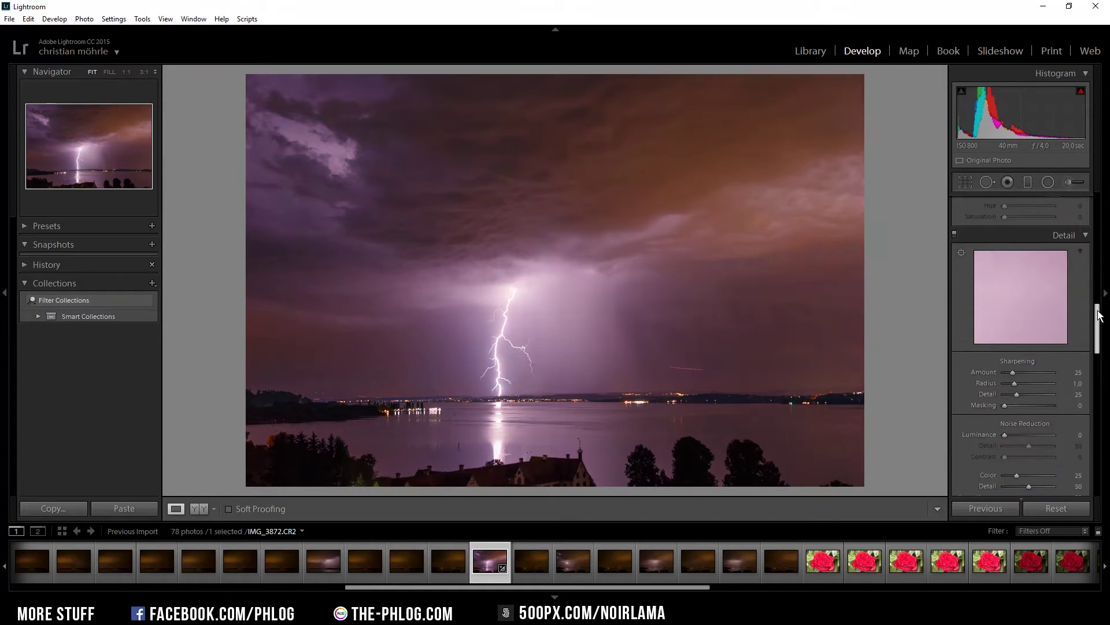
# Increase the Detail panel's sharpening Amount to 125
pyautogui.moveTo(1013, 372); pyautogui.dragTo(1022, 372)
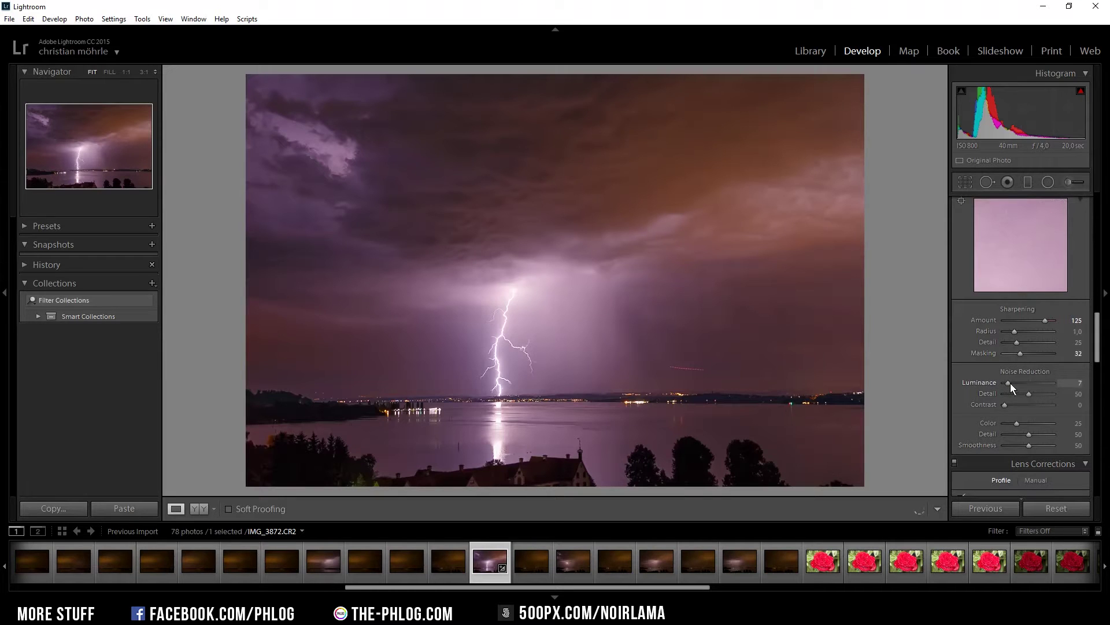
pyautogui.scroll(10, 1010, 383)
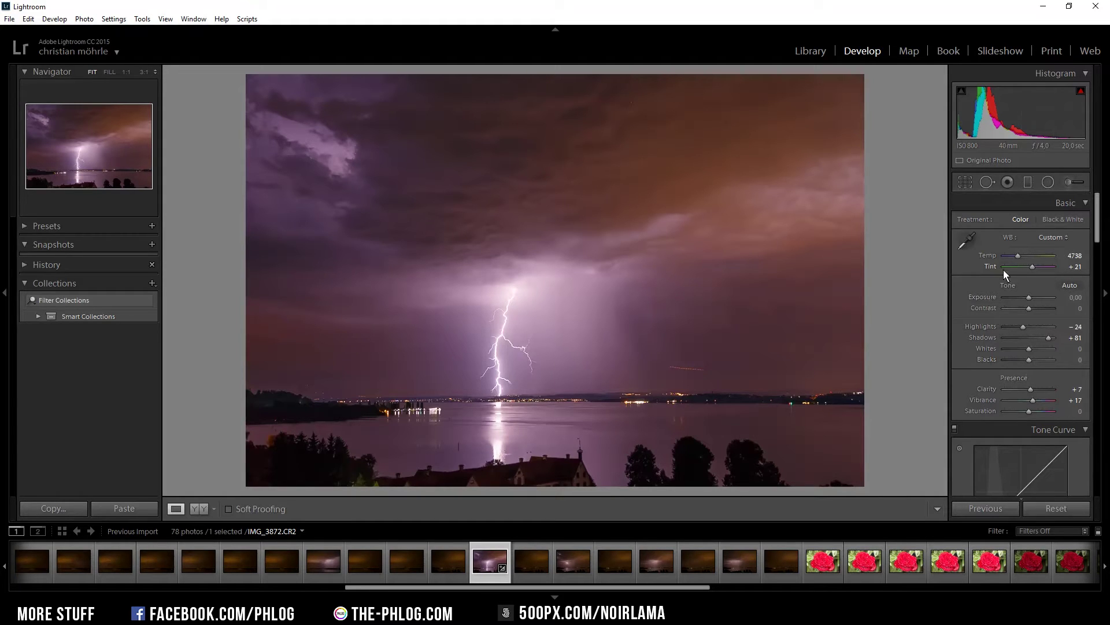
# Lay a graduated filter across the horizon with exposure reset to 0, Clarity 52 and Noise 36
pyautogui.click(1028, 182)
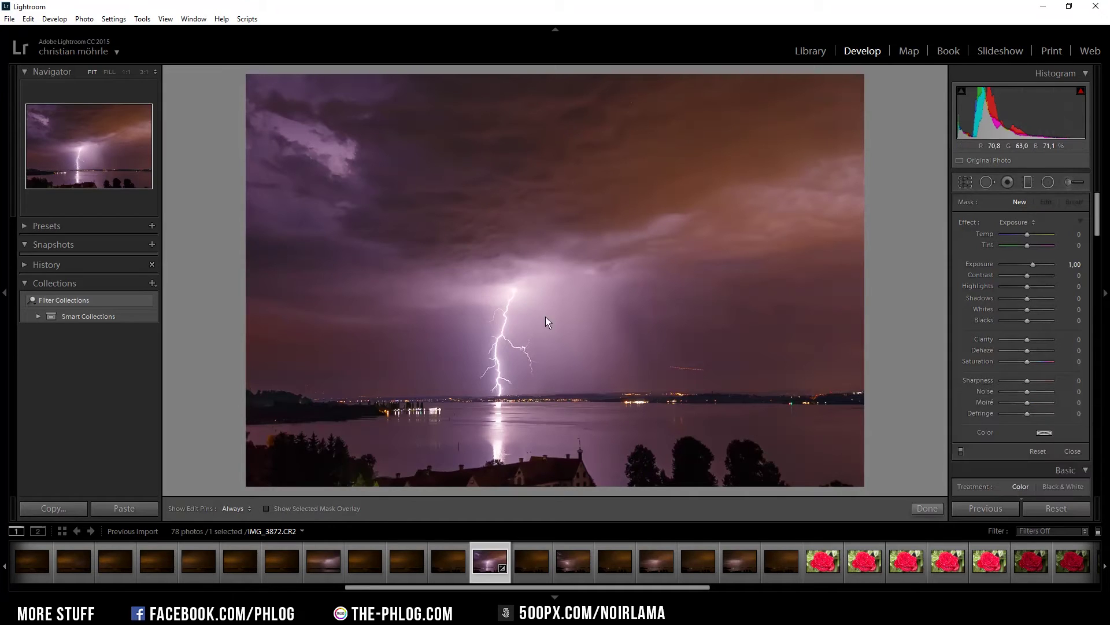
pyautogui.moveTo(547, 334); pyautogui.dragTo(550, 404)
pyautogui.doubleClick(970, 222)
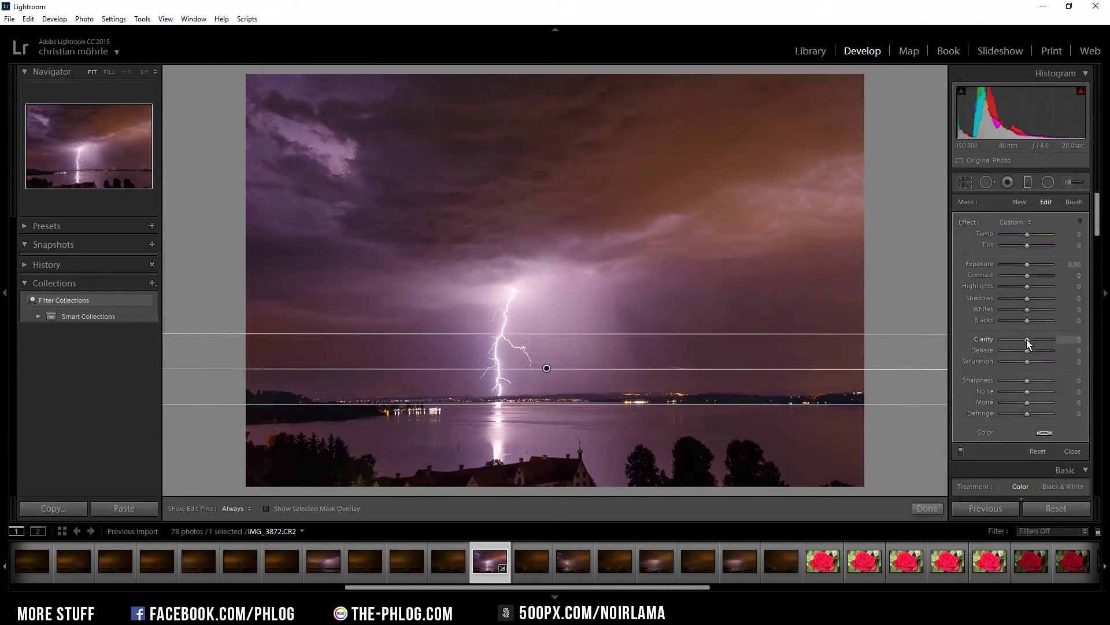
pyautogui.moveTo(1027, 340); pyautogui.dragTo(1039, 341)
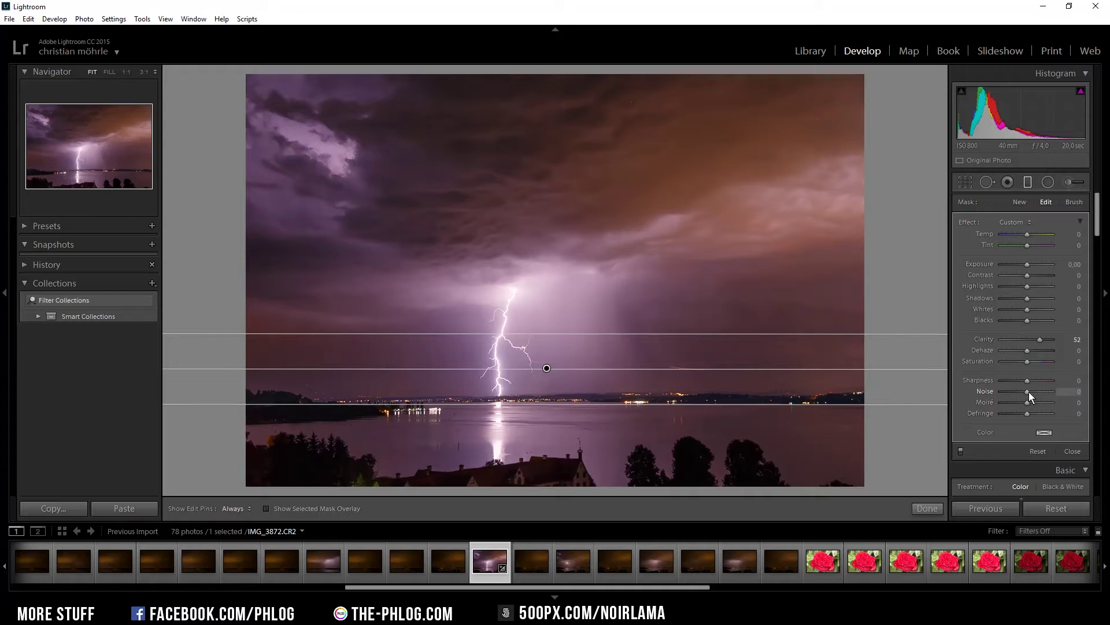
pyautogui.moveTo(1029, 391); pyautogui.dragTo(1055, 392)
pyautogui.press('m')
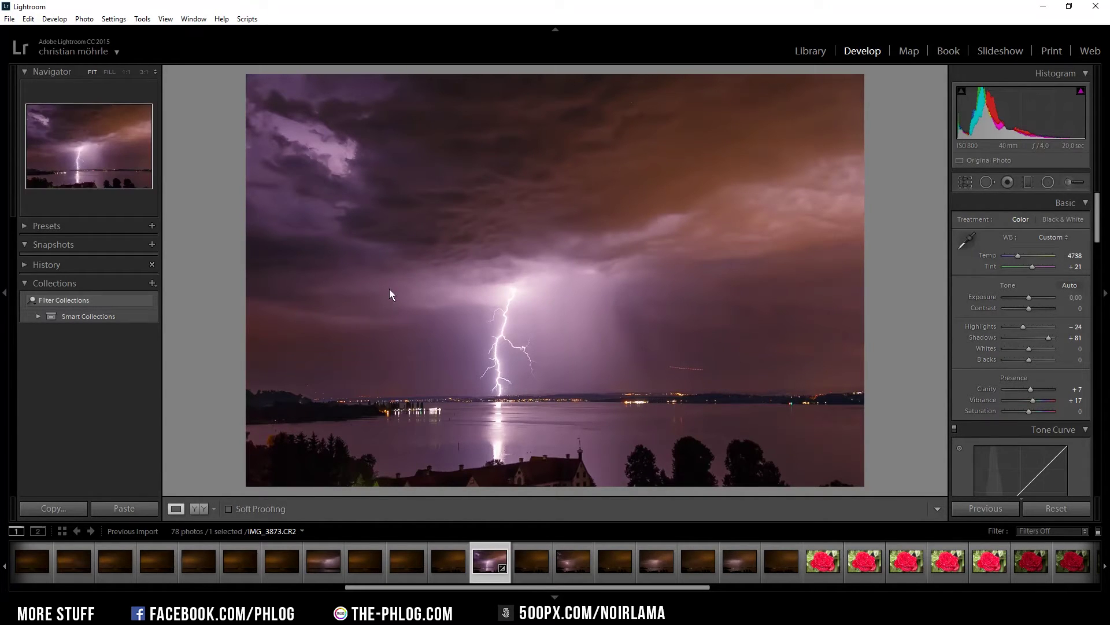
# Apply the previous photo's develop settings to the branching lightning shot IMG_3874
pyautogui.click(572, 576)
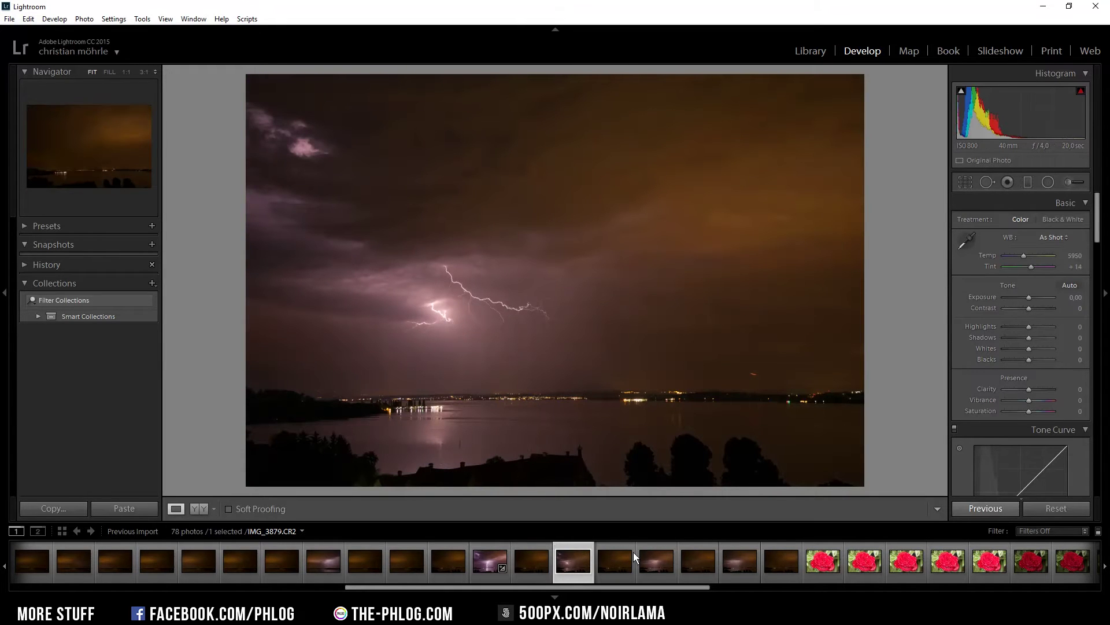
pyautogui.click(490, 561)
pyautogui.click(566, 572)
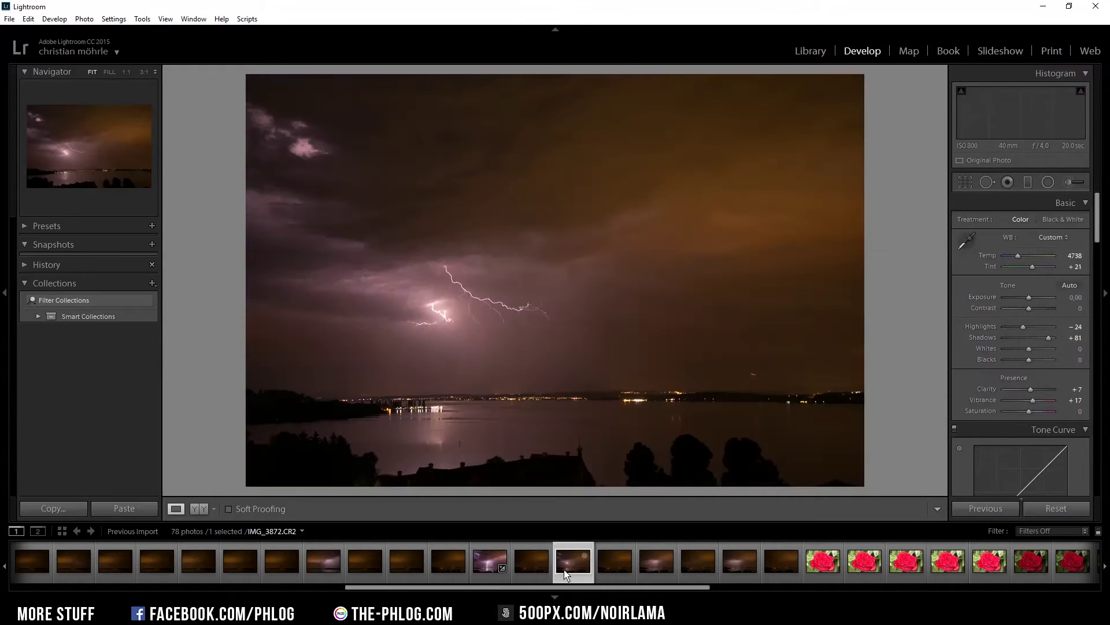
pyautogui.click(988, 509)
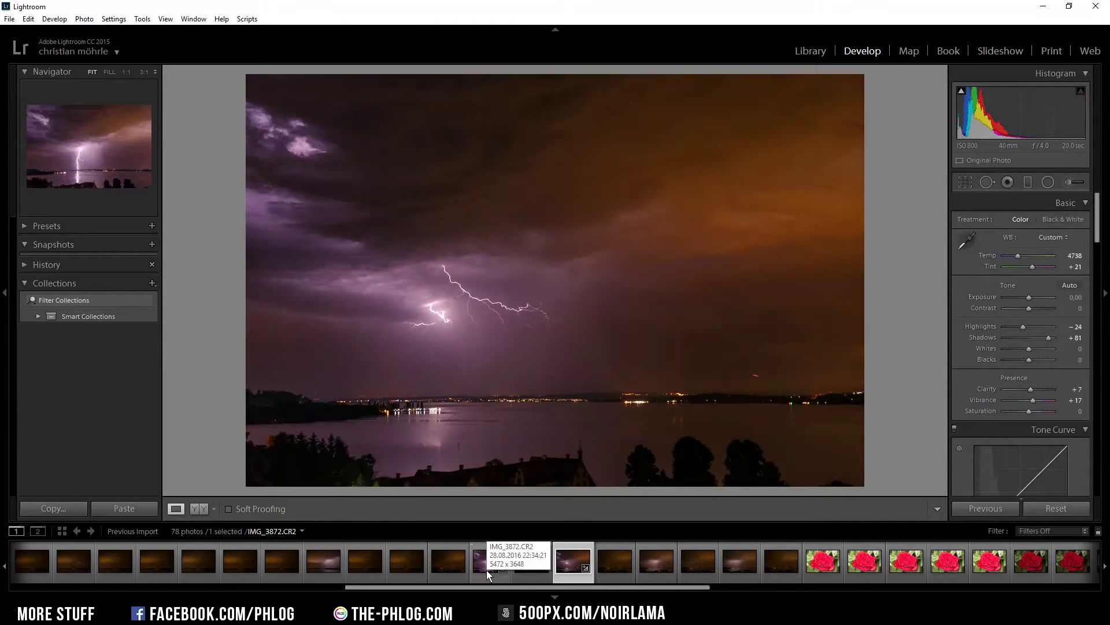
# Select both lightning shots and export them as layers into one Photoshop file
pyautogui.keyDown('ctrl'); pyautogui.click(482, 571); pyautogui.keyUp('ctrl')
pyautogui.click(10, 18)
pyautogui.click(10, 20)
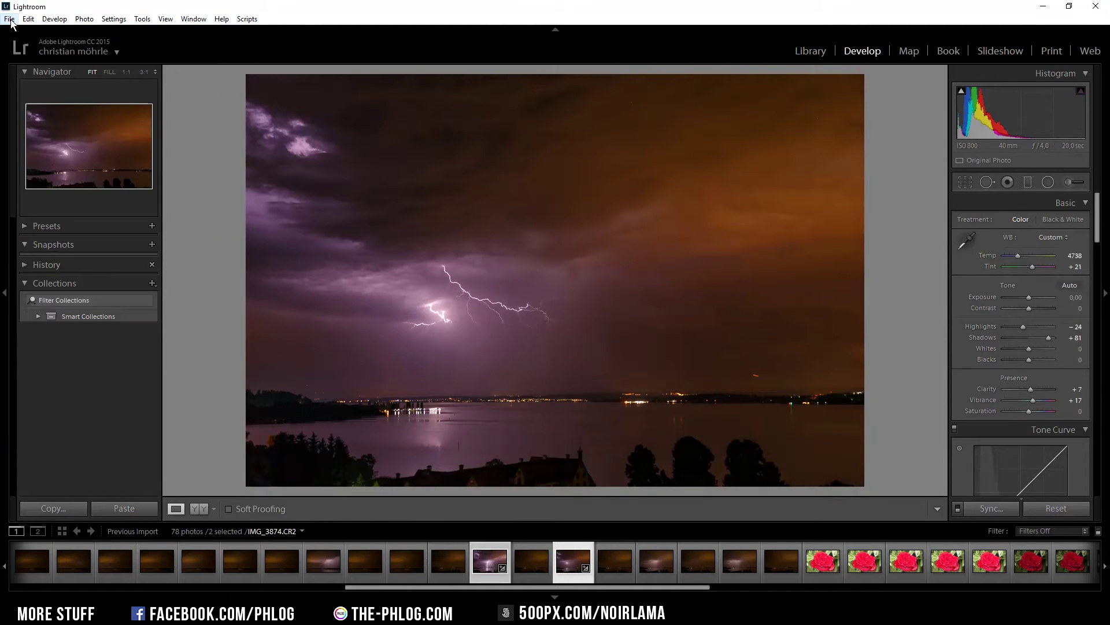
pyautogui.click(10, 18)
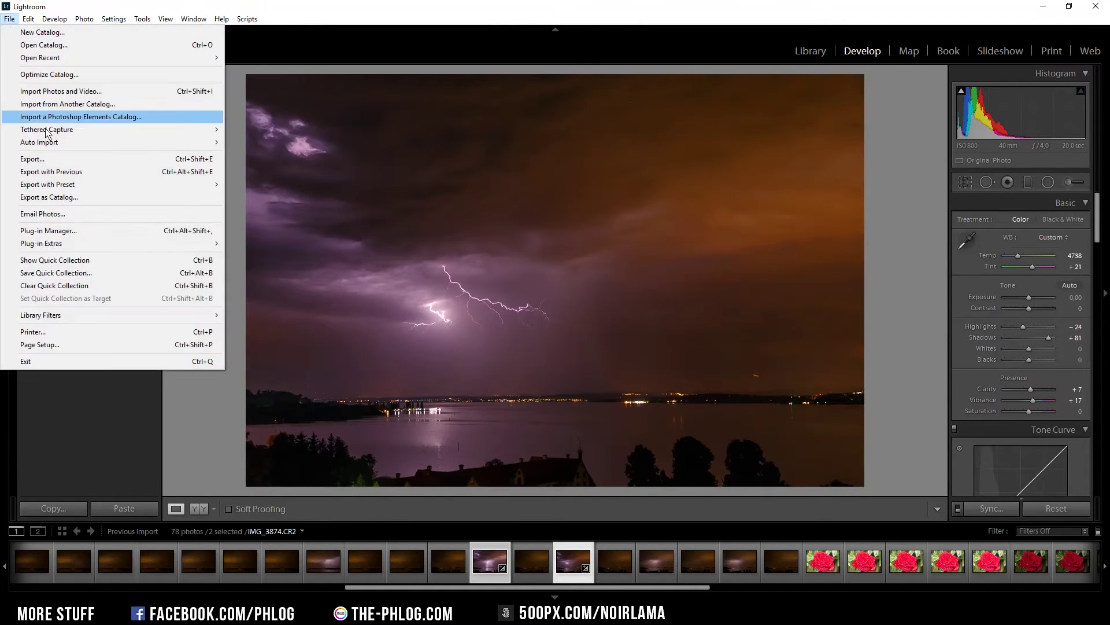
pyautogui.click(55, 158)
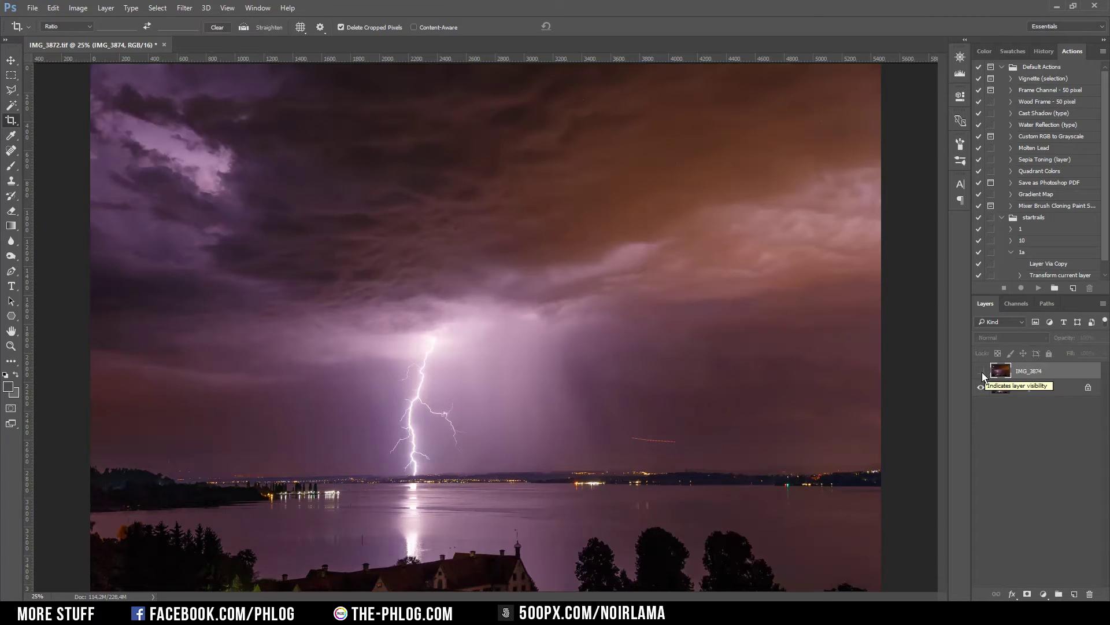
# Show the IMG_3874 layer and set its blend mode to Lighten
pyautogui.click(982, 372)
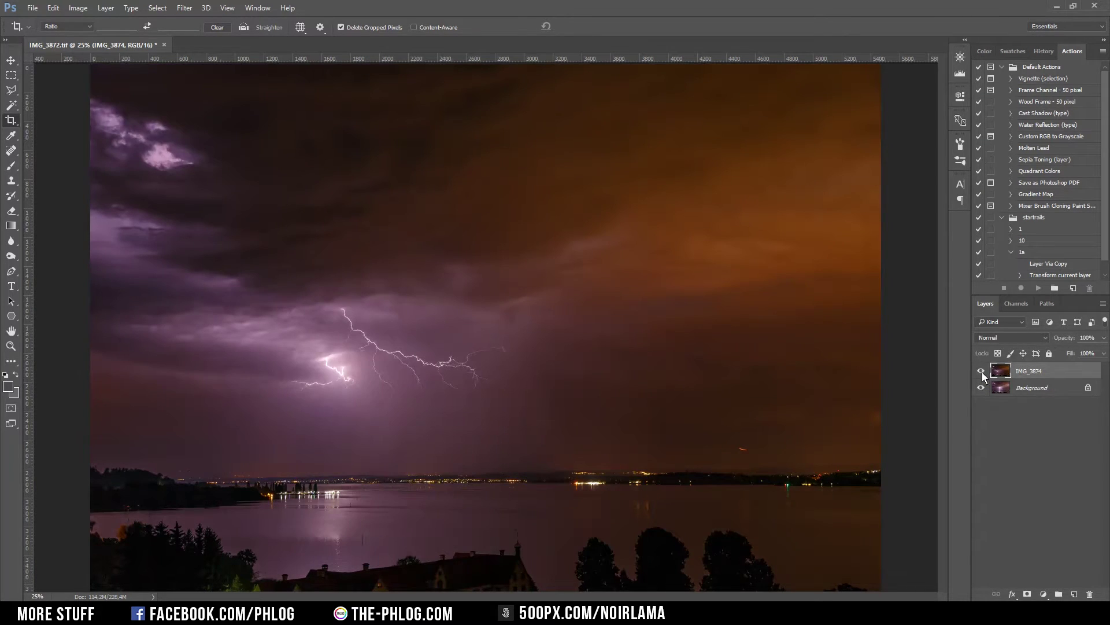
pyautogui.click(1011, 334)
pyautogui.click(1011, 334)
pyautogui.click(1011, 334)
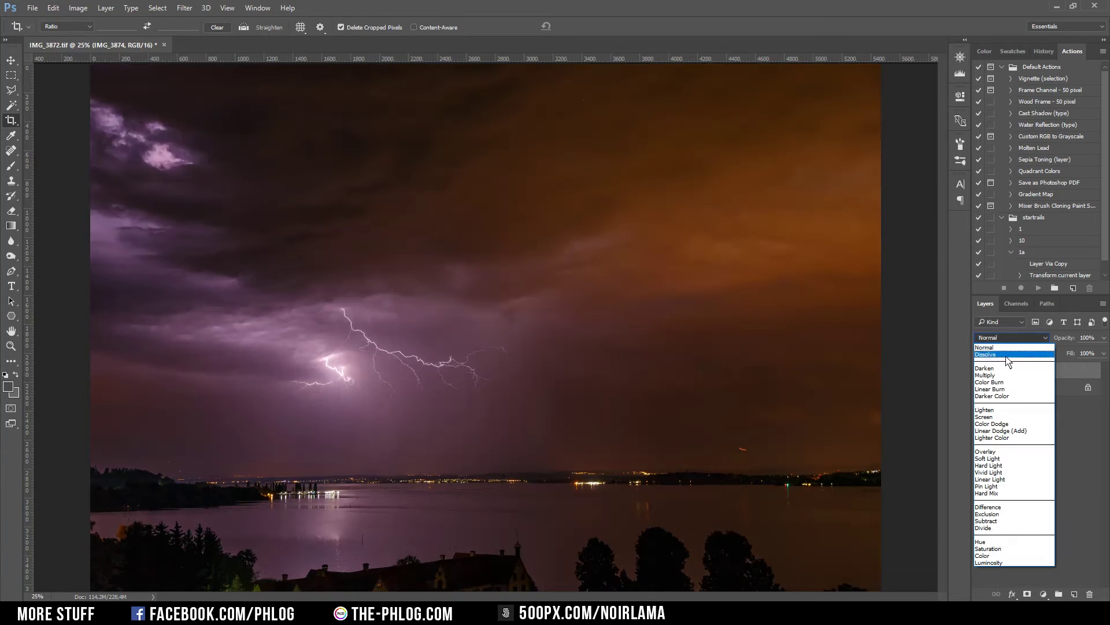
pyautogui.click(990, 406)
pyautogui.click(981, 374)
pyautogui.click(981, 373)
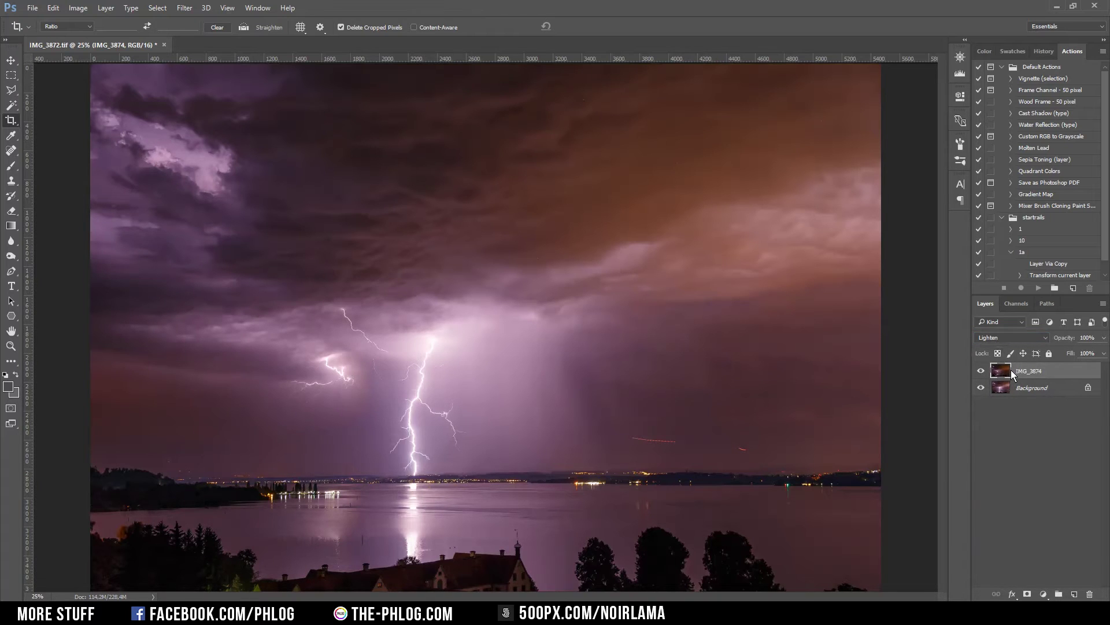
# Move the top layer so its branching strike sits right of the main bolt
pyautogui.hotkey('alt', 'v')
pyautogui.click(399, 302)
pyautogui.moveTo(375, 325); pyautogui.dragTo(296, 344)
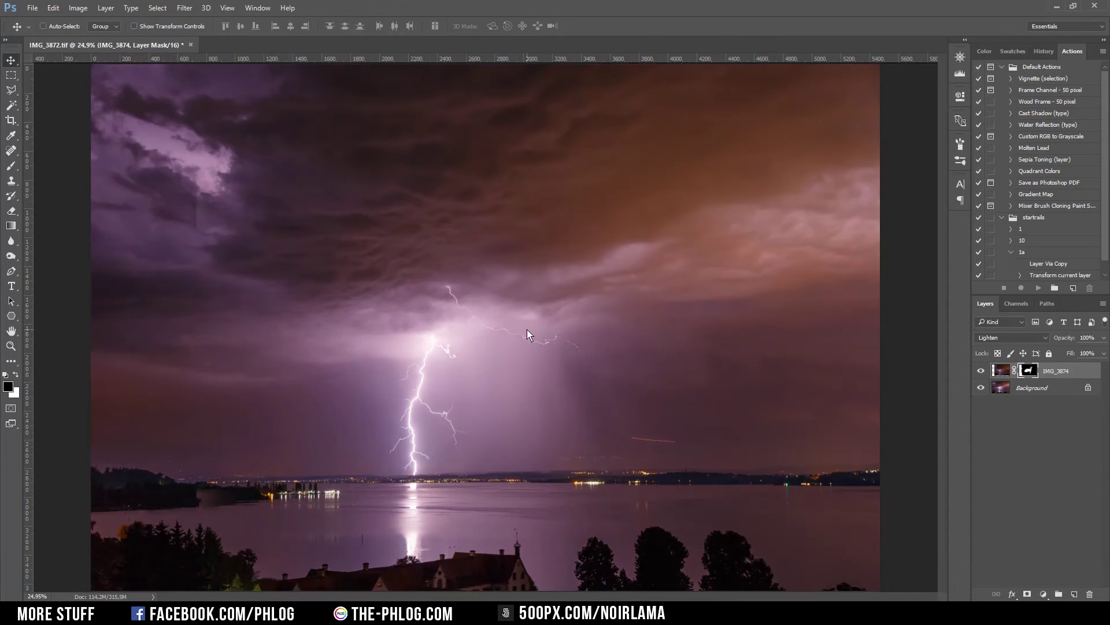
pyautogui.moveTo(607, 358)
pyautogui.mouseDown()
pyautogui.moveTo(599, 317)
pyautogui.moveTo(613, 345)
pyautogui.moveTo(574, 329)
pyautogui.moveTo(582, 316)
pyautogui.moveTo(612, 366)
pyautogui.moveTo(529, 331)
pyautogui.moveTo(484, 347)
pyautogui.moveTo(346, 356)
pyautogui.moveTo(527, 293)
pyautogui.moveTo(594, 304)
pyautogui.moveTo(615, 320)
pyautogui.moveTo(614, 351)
pyautogui.mouseUp()
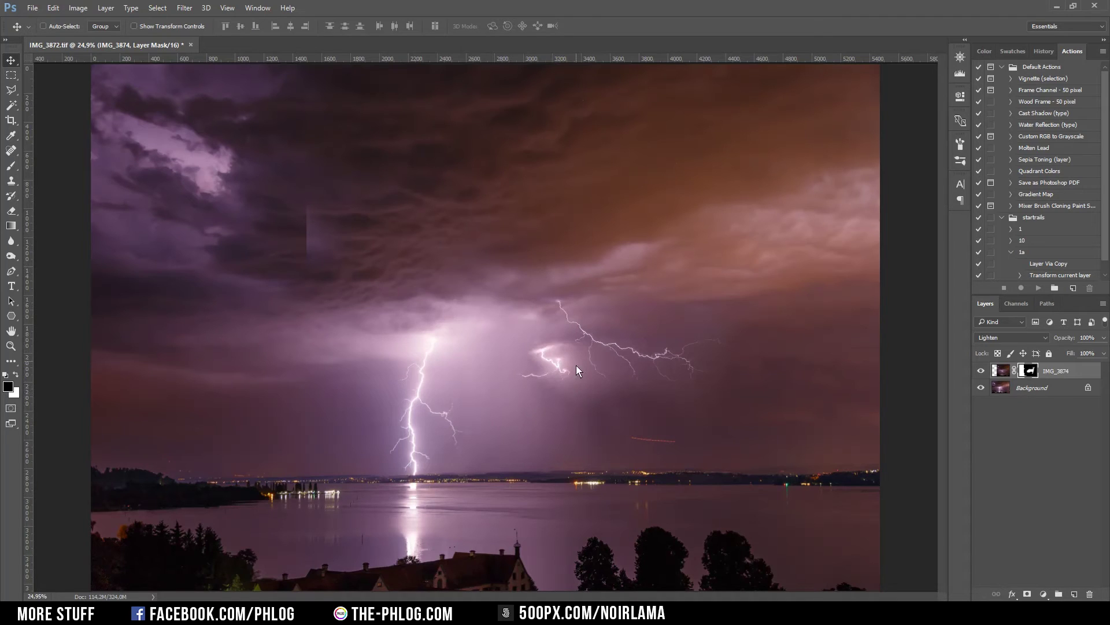
# Paint black on the top layer's mask over the small central flash
pyautogui.press('e')
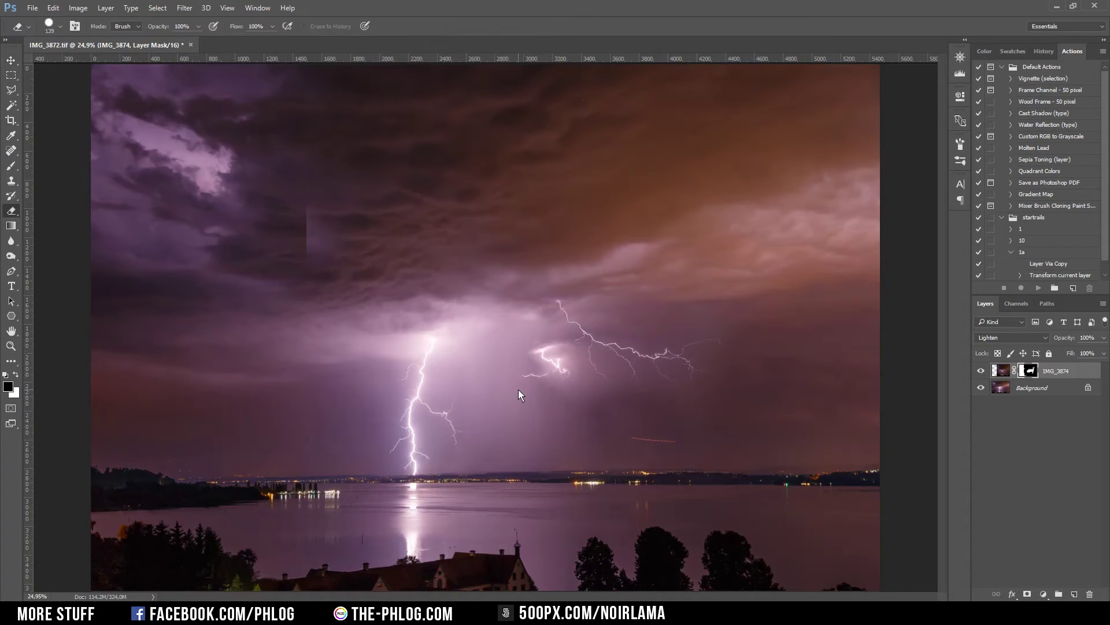
pyautogui.rightClick(518, 381)
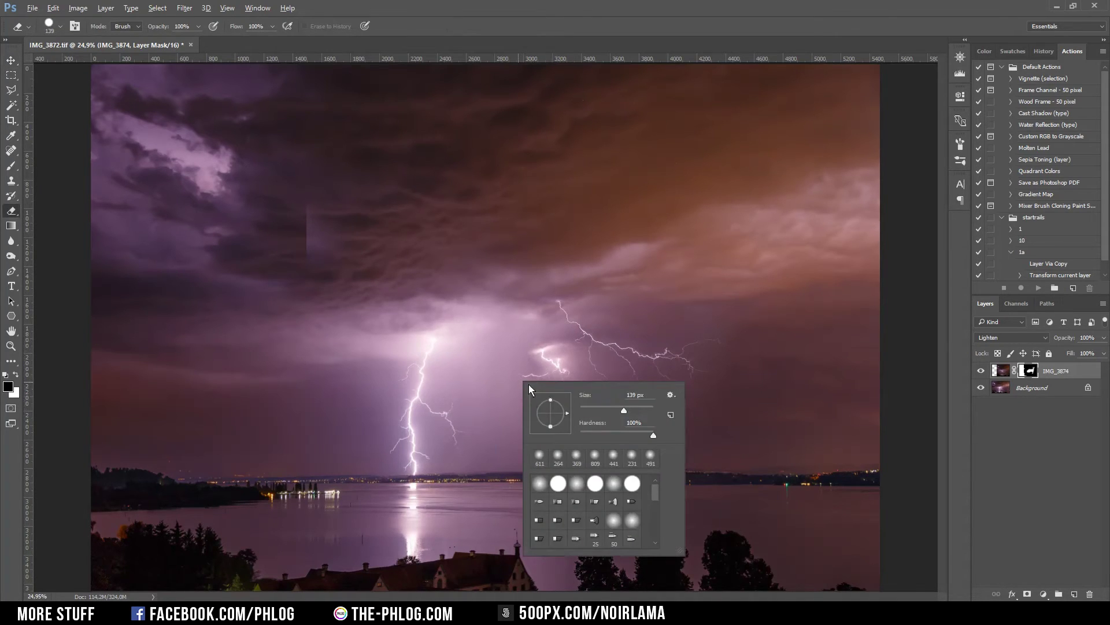
pyautogui.click(501, 374)
pyautogui.moveTo(519, 376); pyautogui.dragTo(527, 379)
pyautogui.scroll(5, 536, 376)
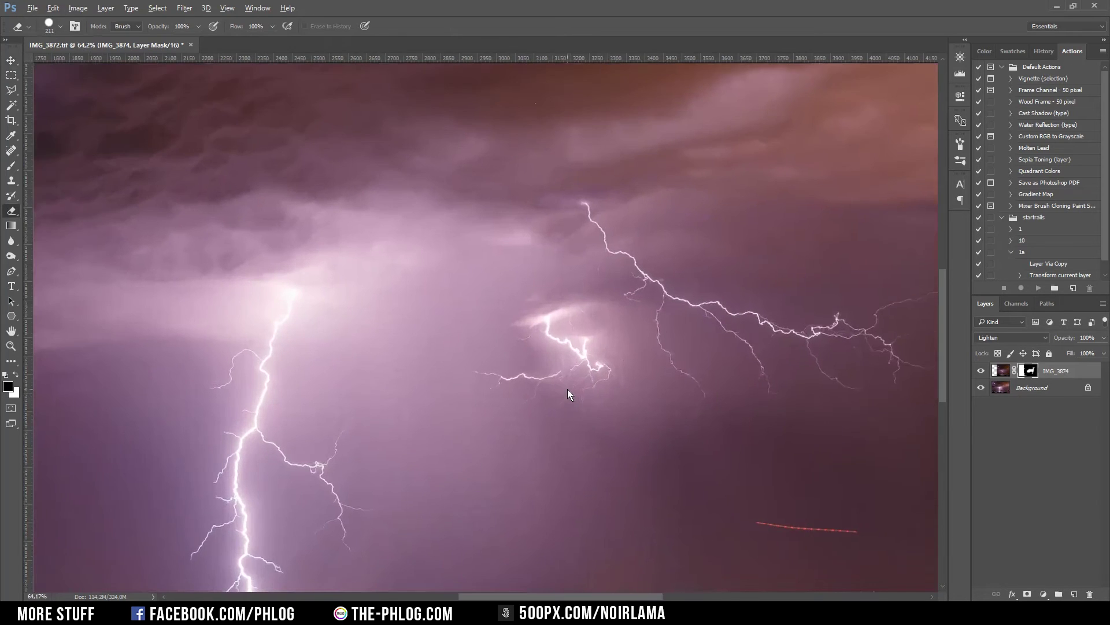
pyautogui.press('b')
pyautogui.moveTo(509, 370)
pyautogui.mouseDown()
pyautogui.moveTo(560, 438)
pyautogui.moveTo(588, 328)
pyautogui.mouseUp()
pyautogui.press('w')
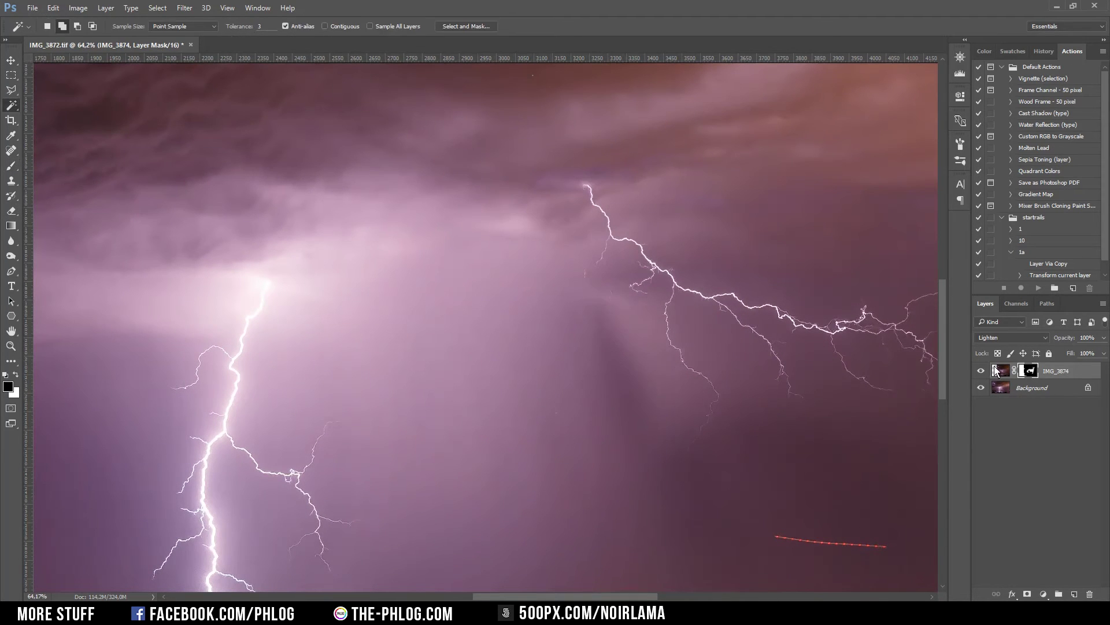
pyautogui.press('b')
pyautogui.scroll(-5, 559, 412)
pyautogui.keyDown('alt'); pyautogui.rightClick(605, 351); pyautogui.keyUp('alt')
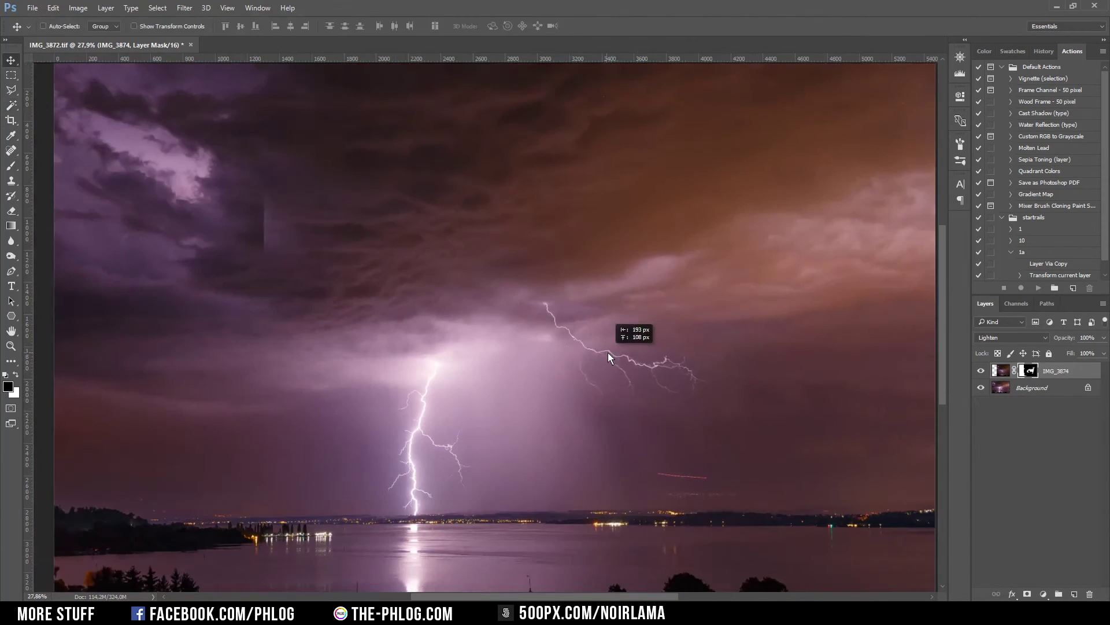
# Toggle the top layer's visibility to compare the masked result
pyautogui.click(981, 371)
pyautogui.click(982, 371)
pyautogui.click(981, 372)
pyautogui.click(980, 371)
pyautogui.scroll(-1, 555, 347)
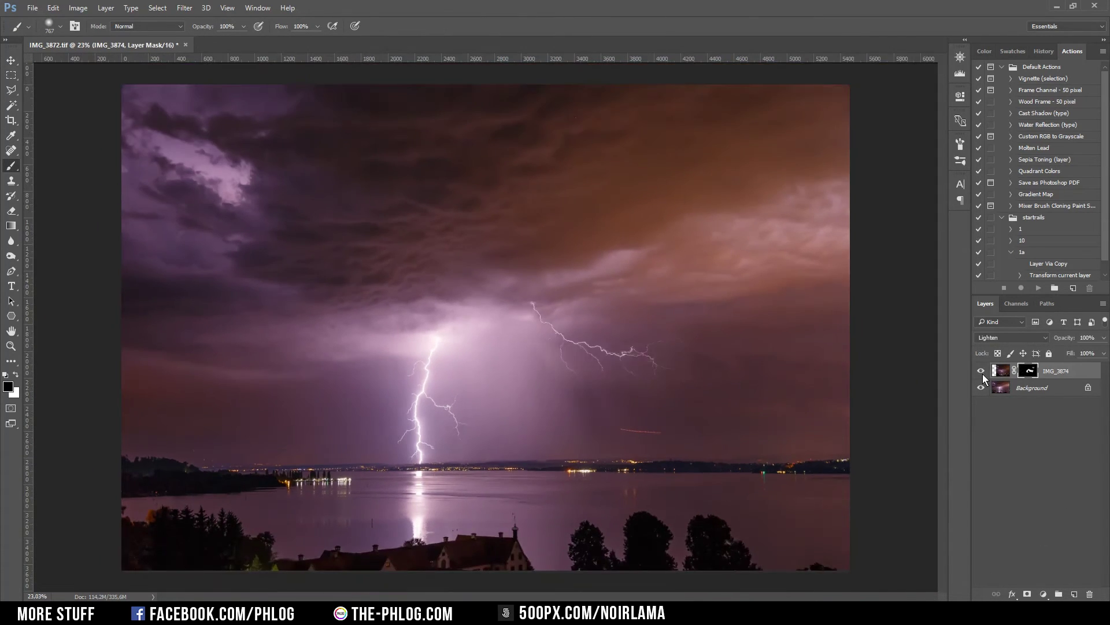
pyautogui.scroll(6, 563, 451)
pyautogui.scroll(-4, 636, 427)
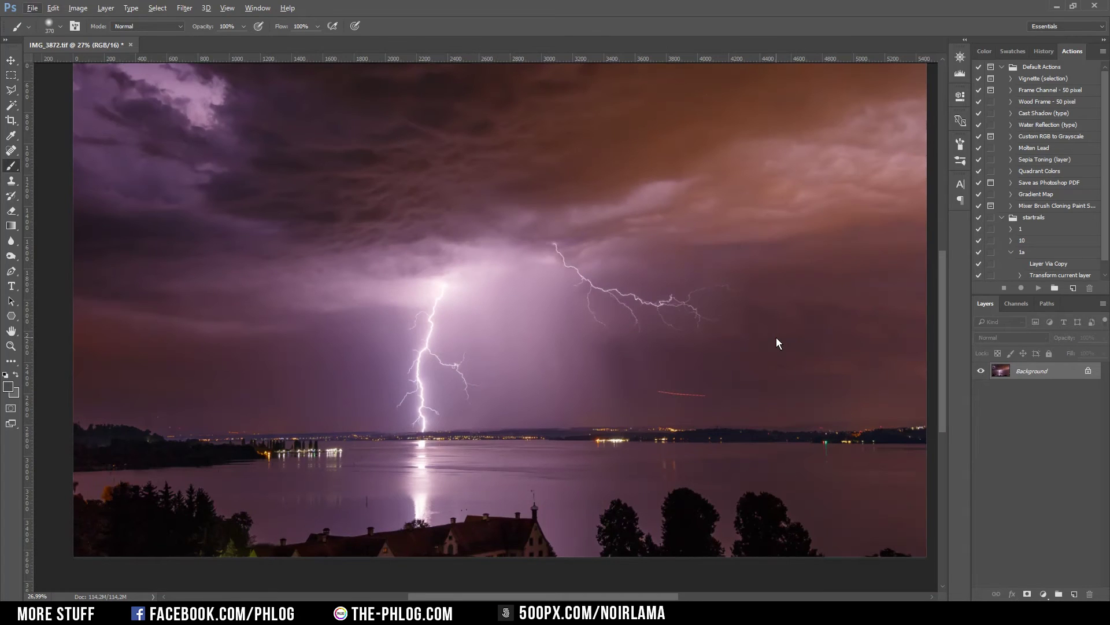
# Duplicate the image to Layer 1 and heal the red light trail with a size-32 Spot Healing Brush
pyautogui.hotkey('ctrl', 'j')
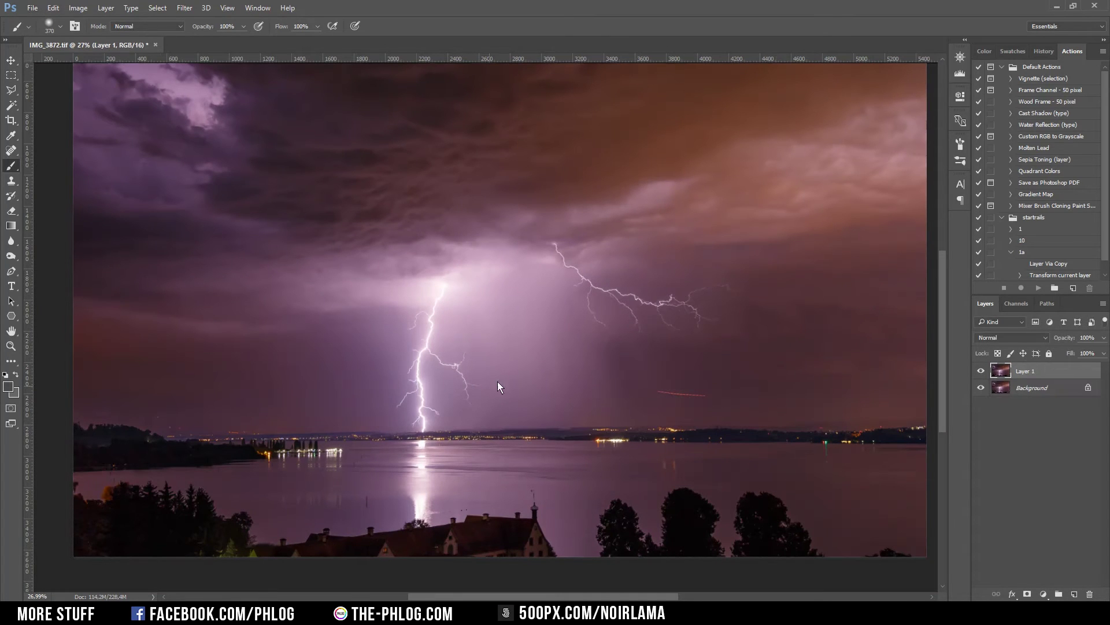
pyautogui.scroll(15, 634, 407)
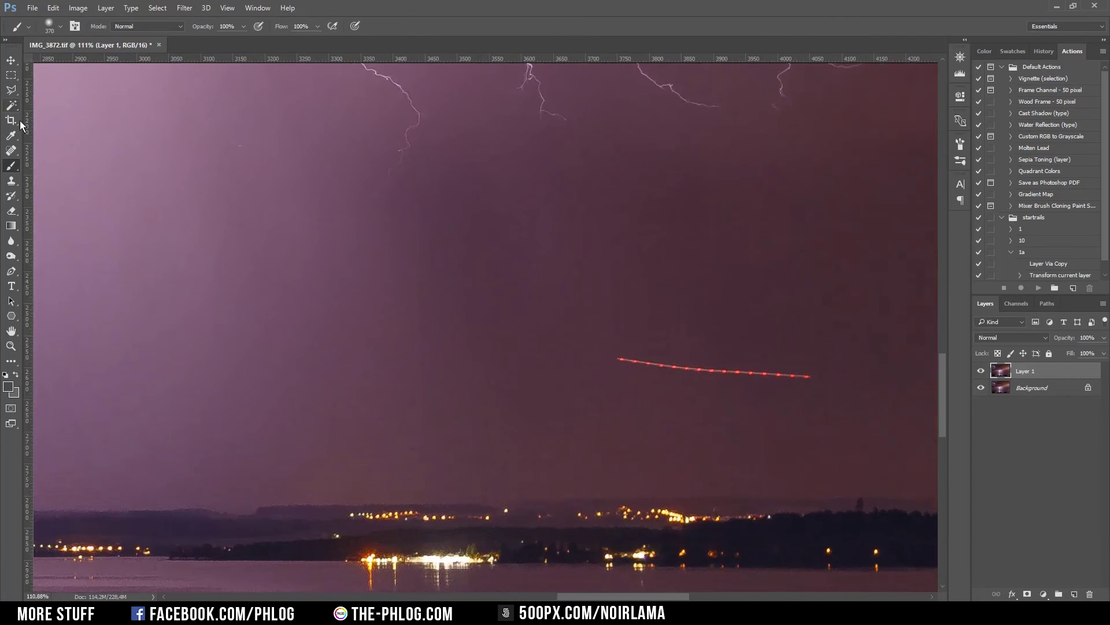
pyautogui.click(16, 150)
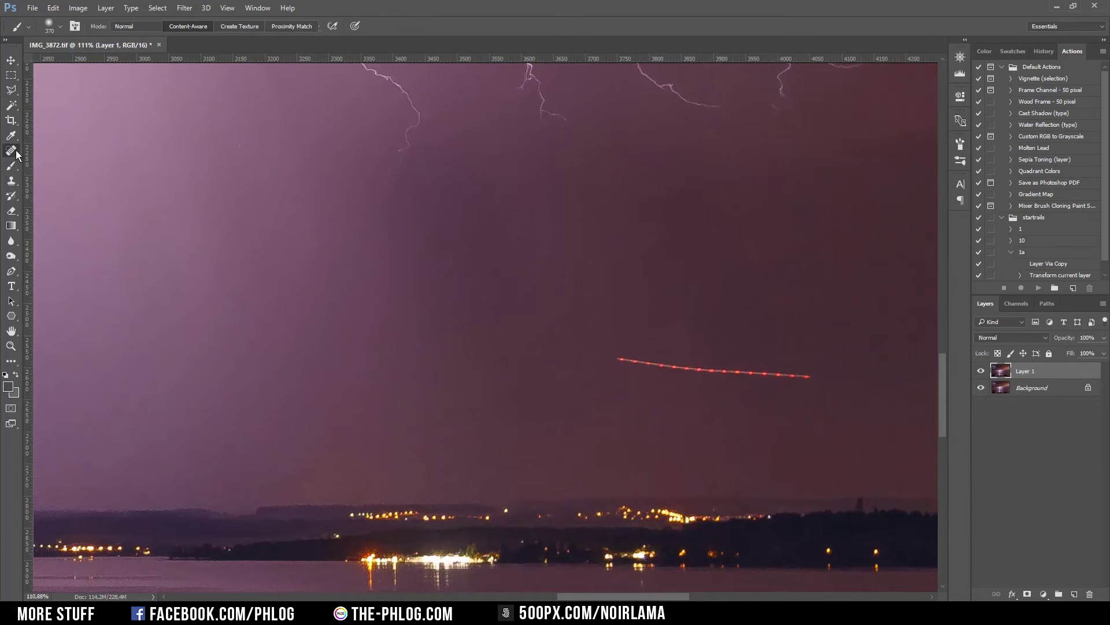
pyautogui.click(12, 151)
pyautogui.moveTo(587, 373); pyautogui.dragTo(565, 368)
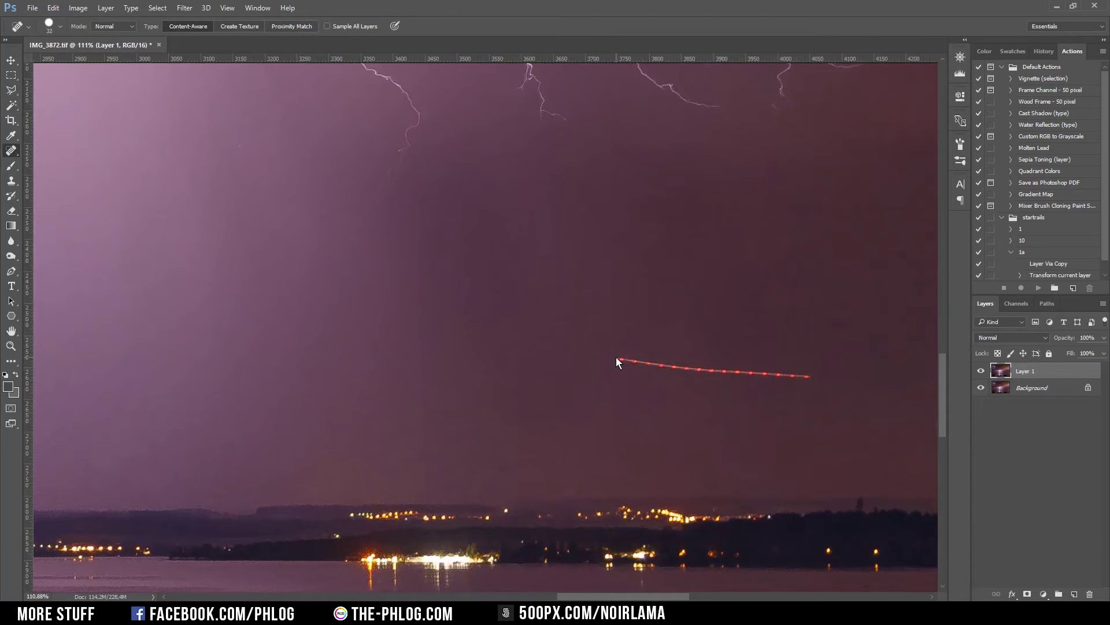
pyautogui.moveTo(804, 377); pyautogui.dragTo(807, 378)
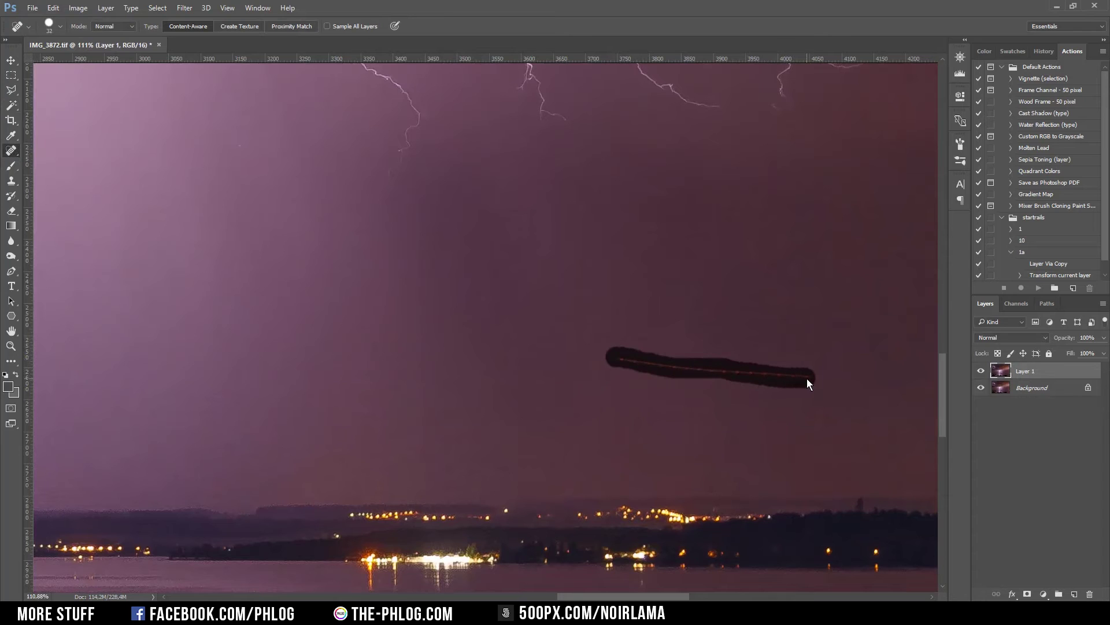
pyautogui.hotkey('ctrl', '0')
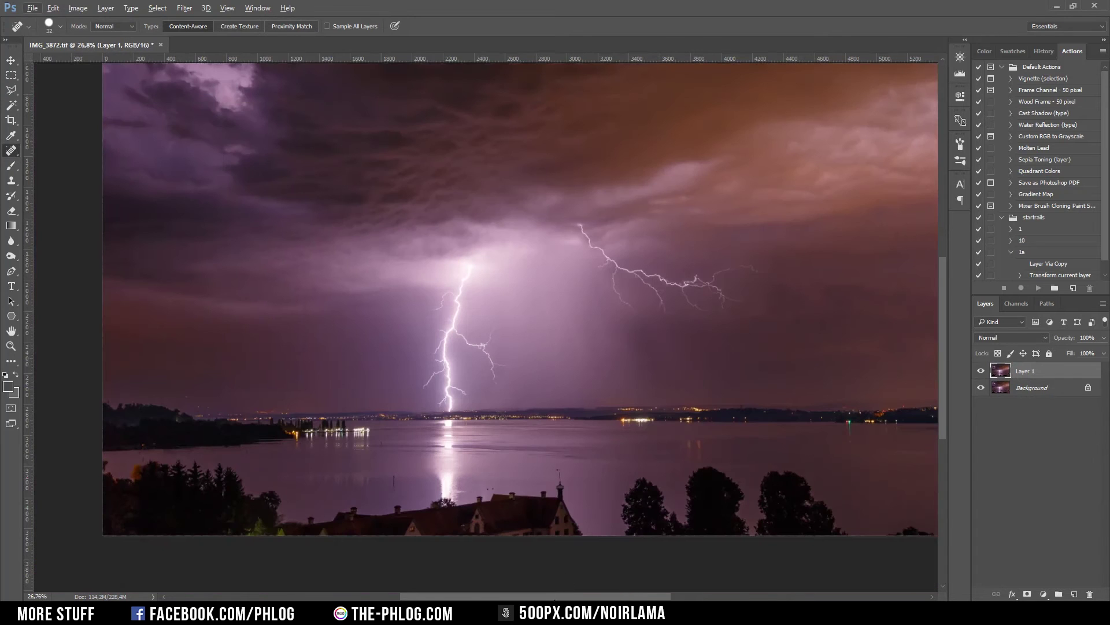
pyautogui.moveTo(535, 598); pyautogui.dragTo(541, 598)
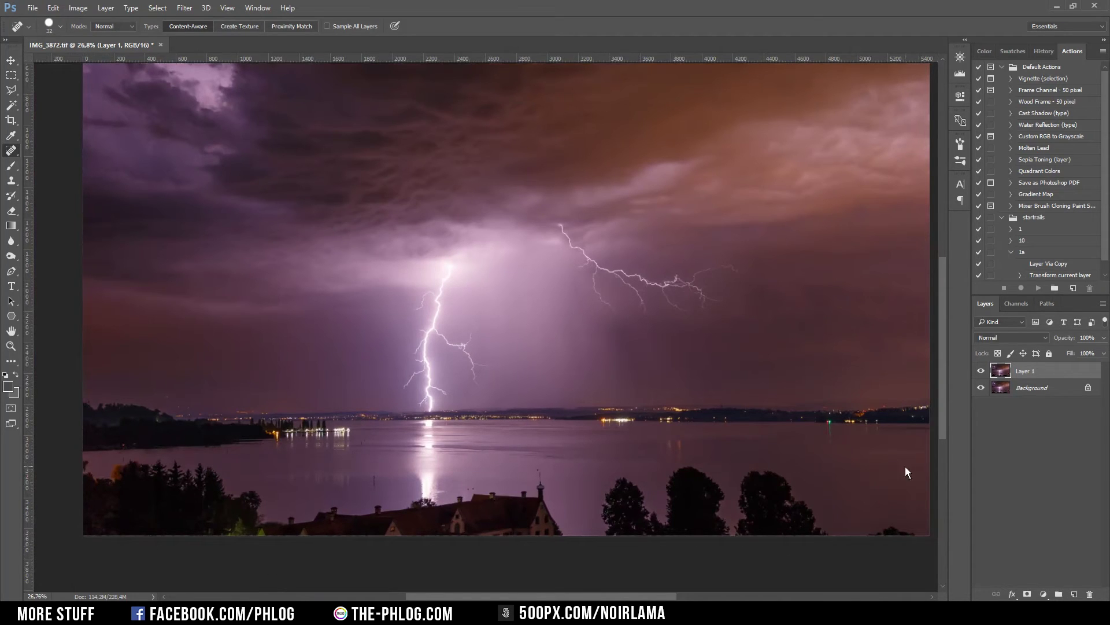
# Select the three dark tree crowns at bottom right with the Polygonal Lasso
pyautogui.press('l')
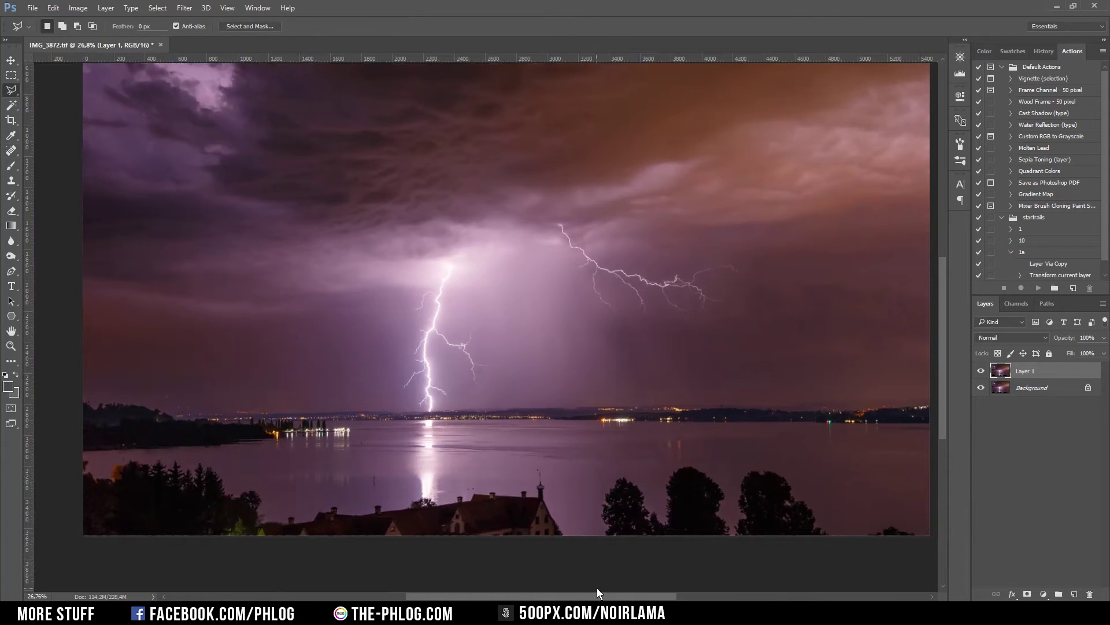
pyautogui.moveTo(601, 598); pyautogui.dragTo(630, 598)
pyautogui.scroll(5, 592, 546)
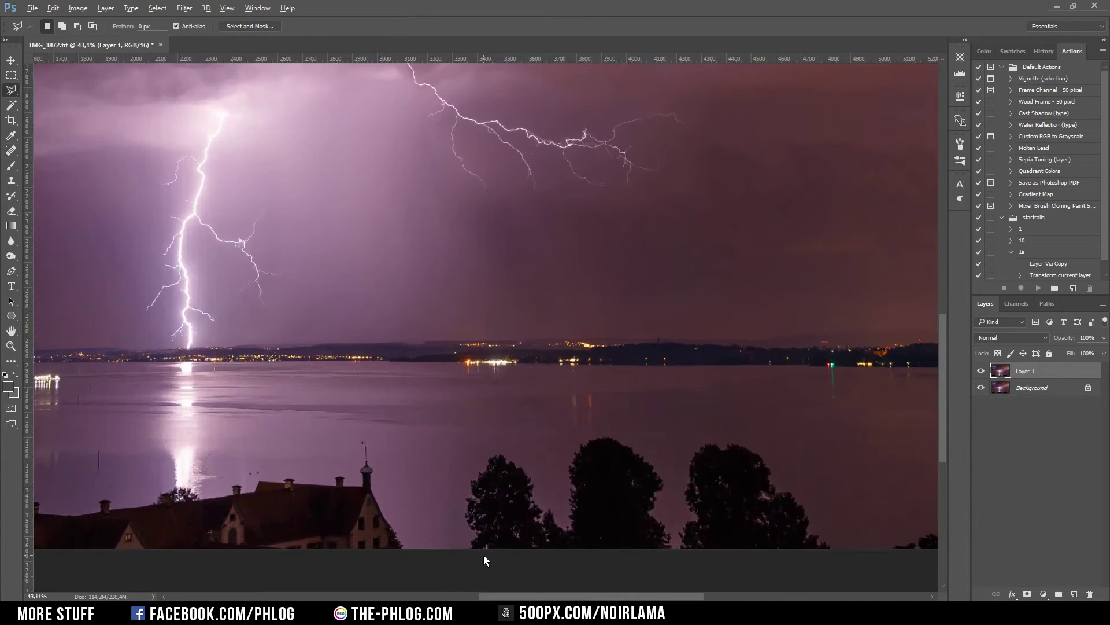
pyautogui.scroll(3, 484, 554)
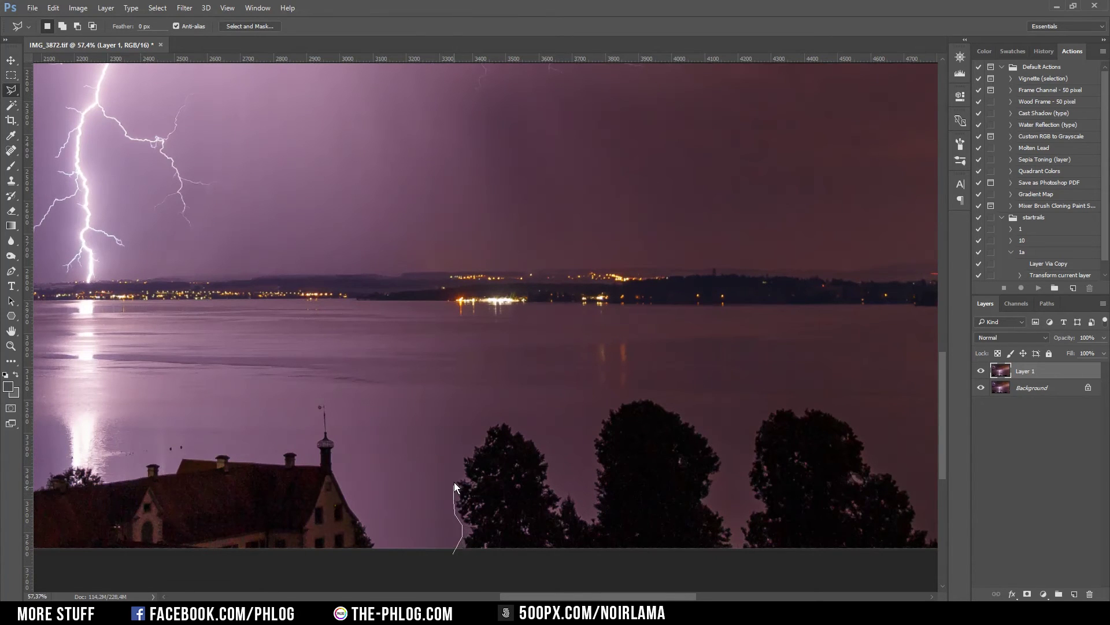
pyautogui.moveTo(482, 427)
pyautogui.mouseDown()
pyautogui.moveTo(592, 454)
pyautogui.moveTo(744, 523)
pyautogui.moveTo(737, 482)
pyautogui.moveTo(354, 560)
pyautogui.mouseUp()
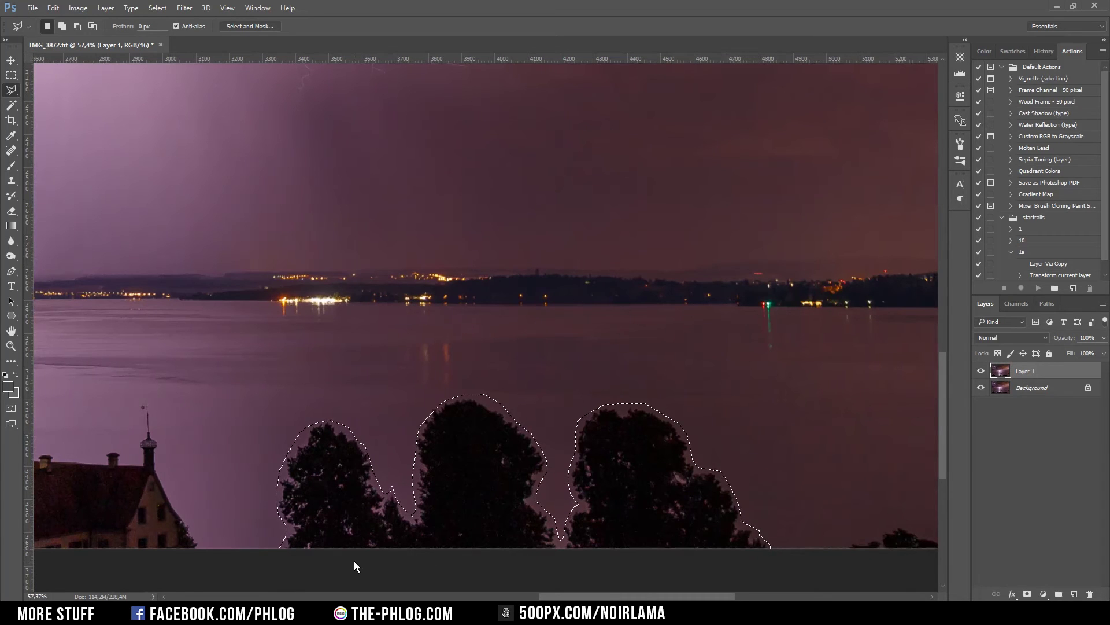
pyautogui.press('shift')
# Content-Aware fill the tree selection with lake water, then deselect
pyautogui.hotkey('shift', 'F5')
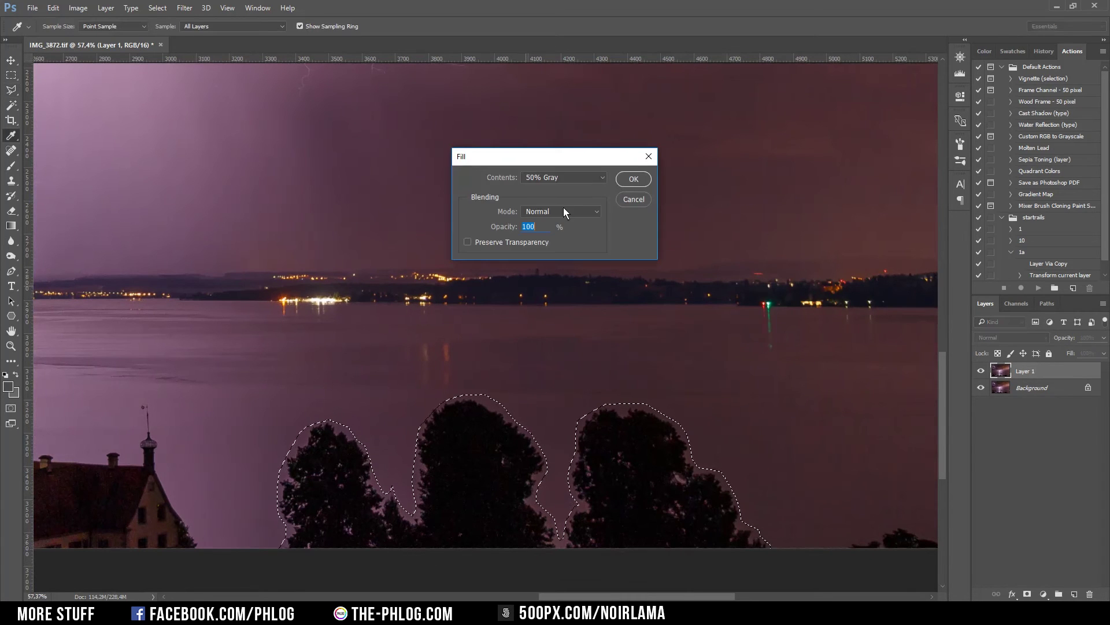
pyautogui.click(583, 178)
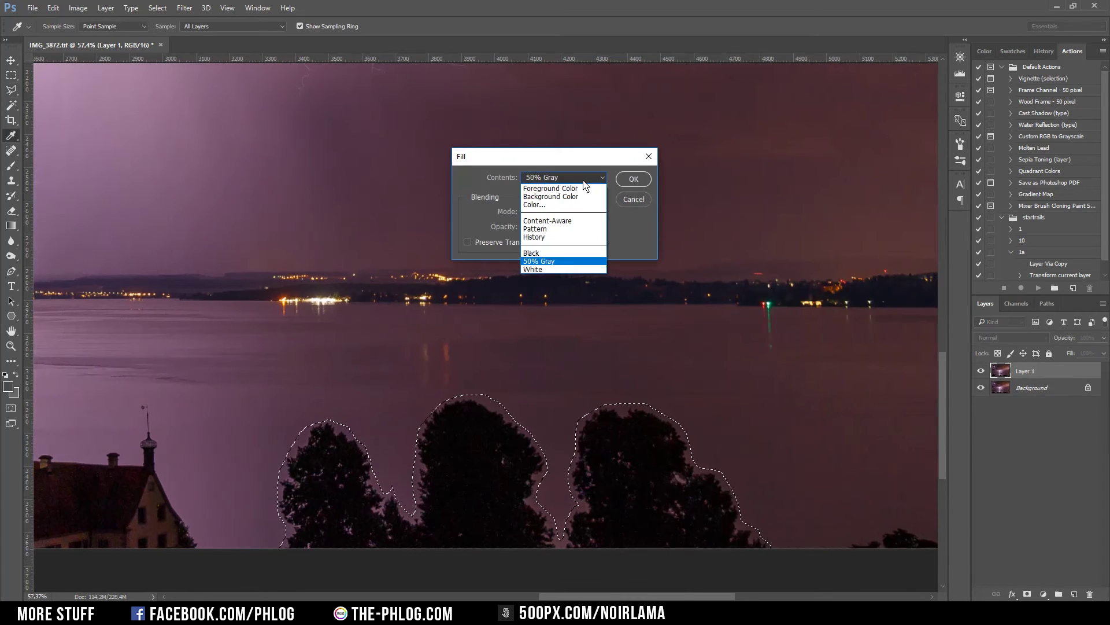
pyautogui.click(565, 221)
pyautogui.click(633, 179)
pyautogui.hotkey('ctrl', 'd')
pyautogui.scroll(-3, 599, 410)
pyautogui.scroll(6, 499, 397)
pyautogui.press('j')
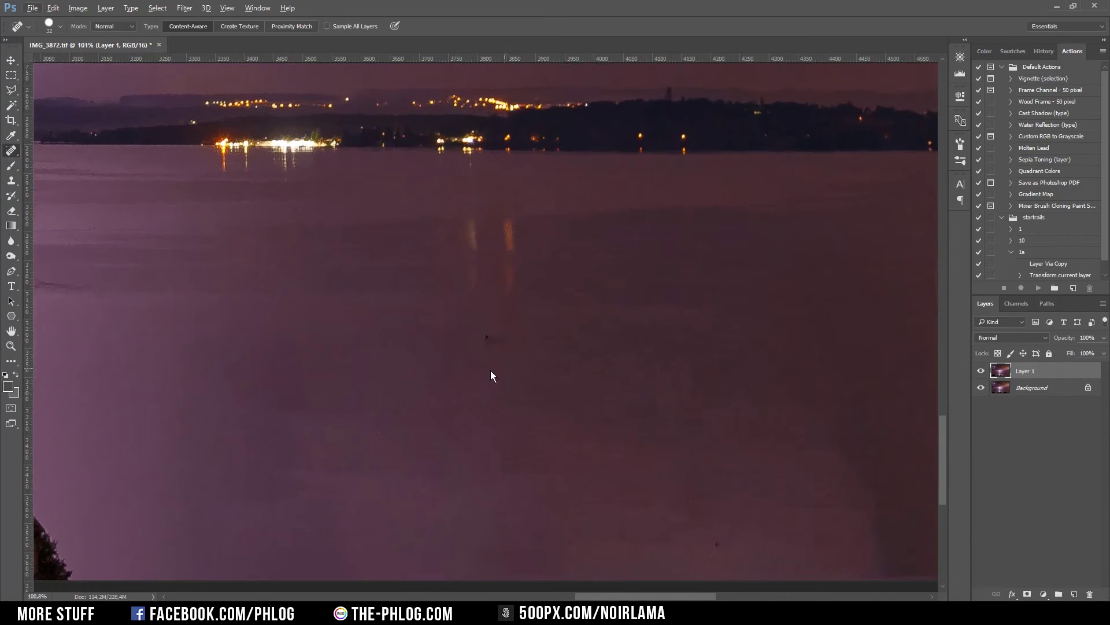
# With a 48 px spot healing brush, heal a dark spot and a streak on the water
pyautogui.keyDown('alt'); pyautogui.rightClick(474, 355); pyautogui.keyUp('alt')
pyautogui.click(711, 540)
pyautogui.scroll(-3, 895, 539)
pyautogui.moveTo(690, 595); pyautogui.dragTo(730, 597)
pyautogui.moveTo(509, 460); pyautogui.dragTo(633, 461)
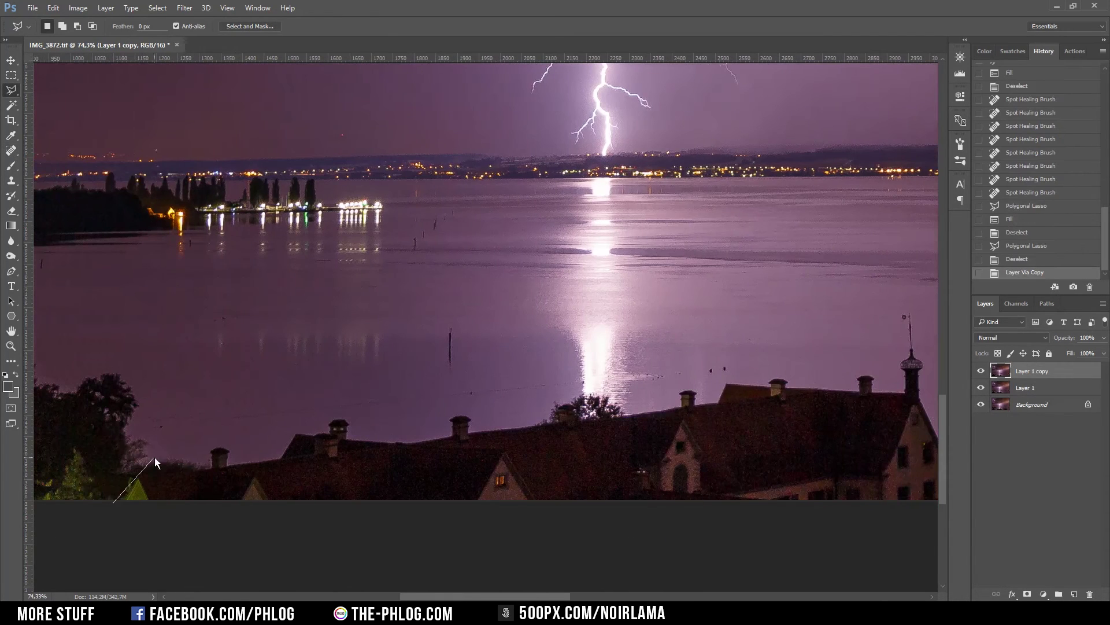
# Trace a point-by-point healing stroke along the rooftops and around the chimney
pyautogui.moveTo(155, 457); pyautogui.dragTo(622, 405)
pyautogui.click(716, 399)
pyautogui.click(726, 378)
pyautogui.click(767, 379)
pyautogui.click(770, 375)
pyautogui.click(792, 375)
pyautogui.click(796, 383)
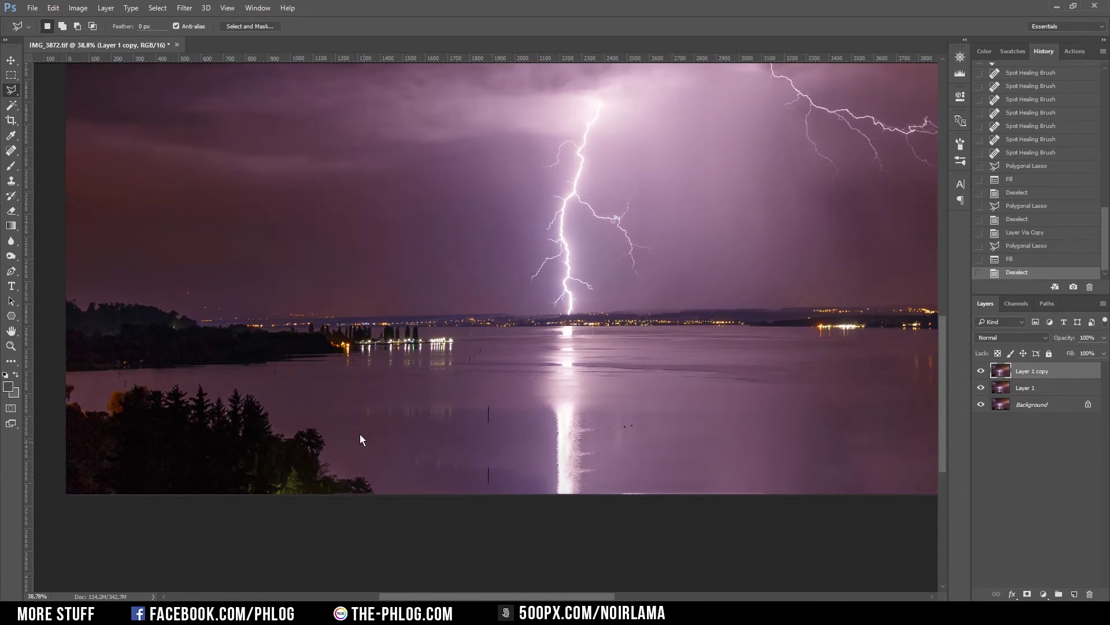
pyautogui.scroll(2, 632, 457)
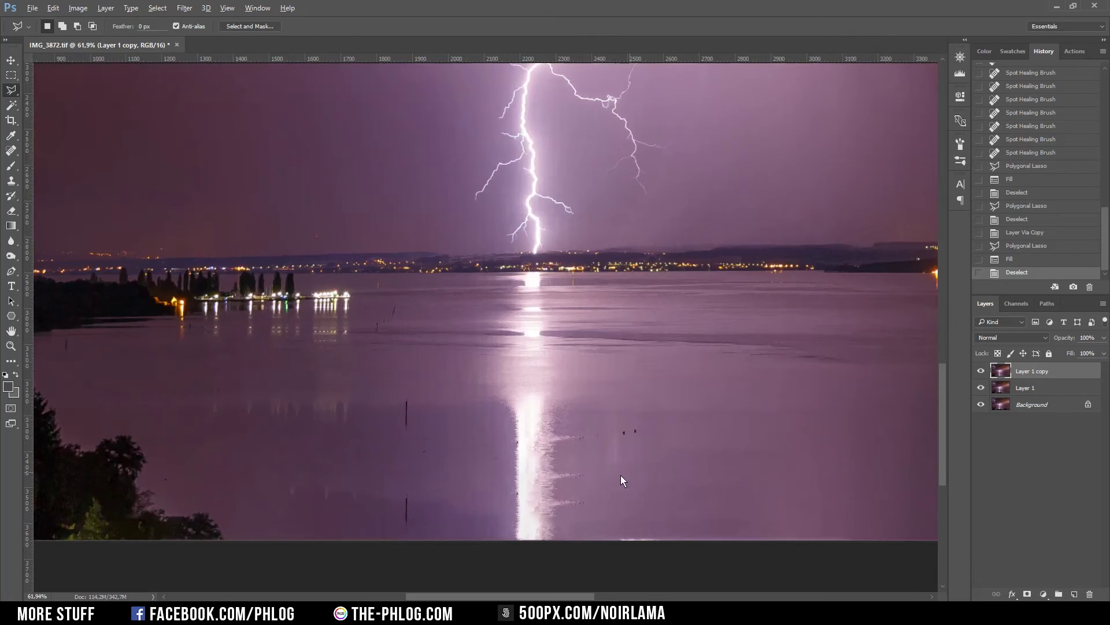
pyautogui.scroll(3, 619, 471)
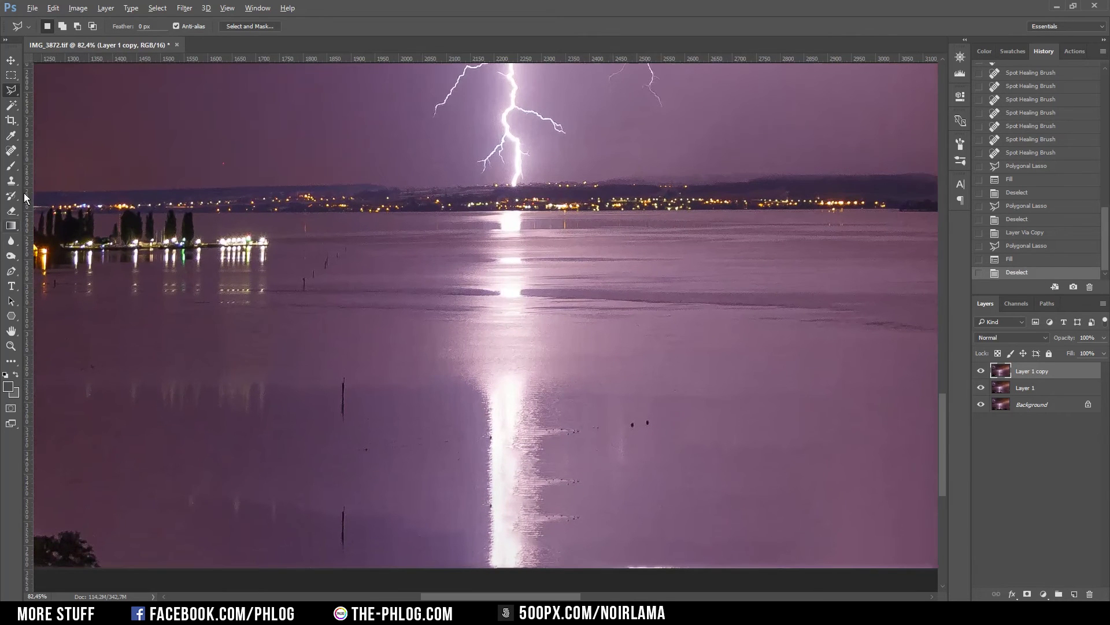
# Switch to content-aware spot healing and remove a spot in the lake water
pyautogui.click(11, 150)
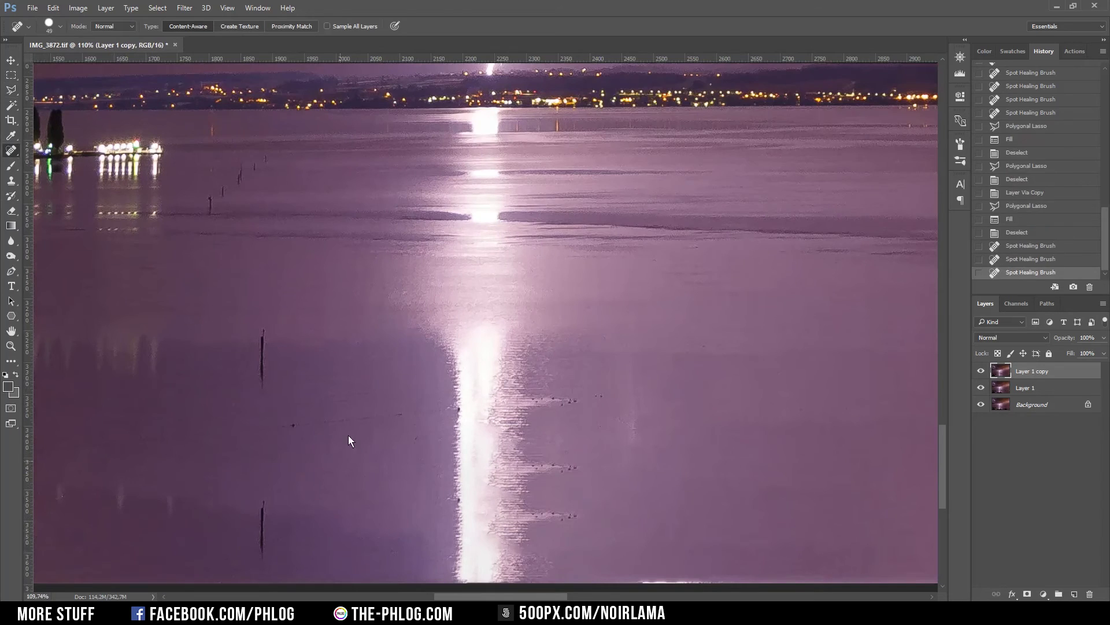
pyautogui.moveTo(144, 463); pyautogui.dragTo(307, 461)
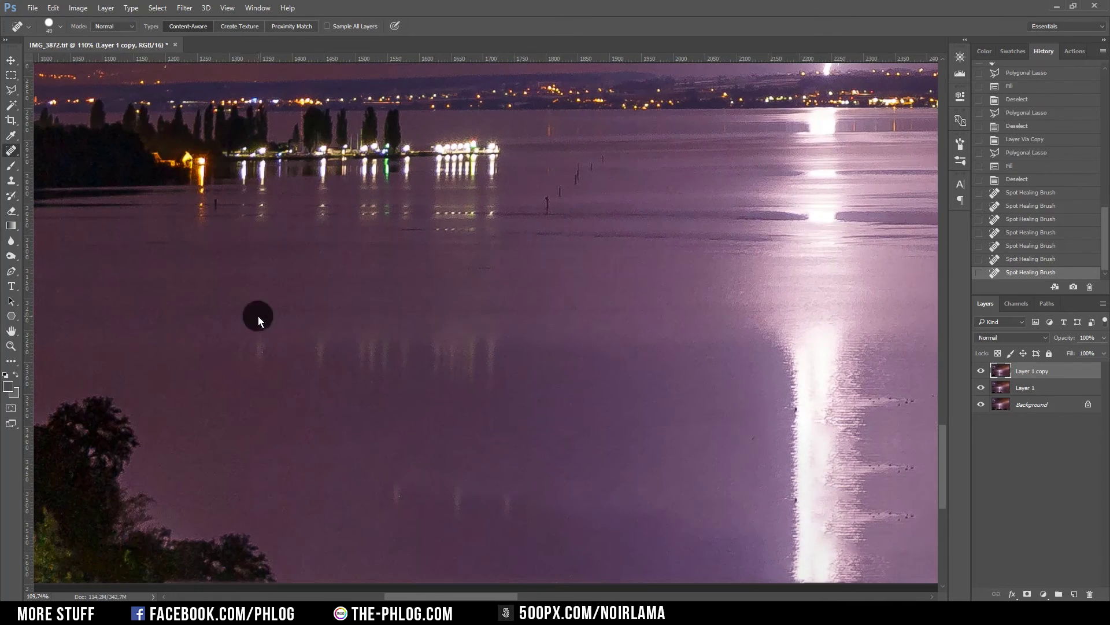
pyautogui.scroll(1, 481, 494)
pyautogui.scroll(-6, 481, 494)
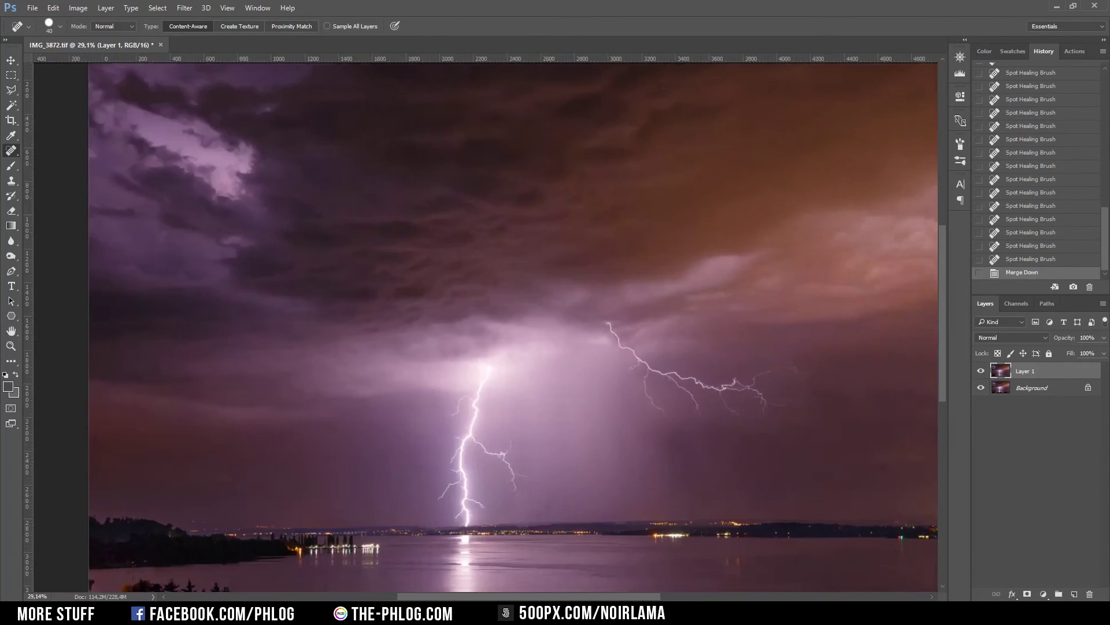
pyautogui.click(184, 8)
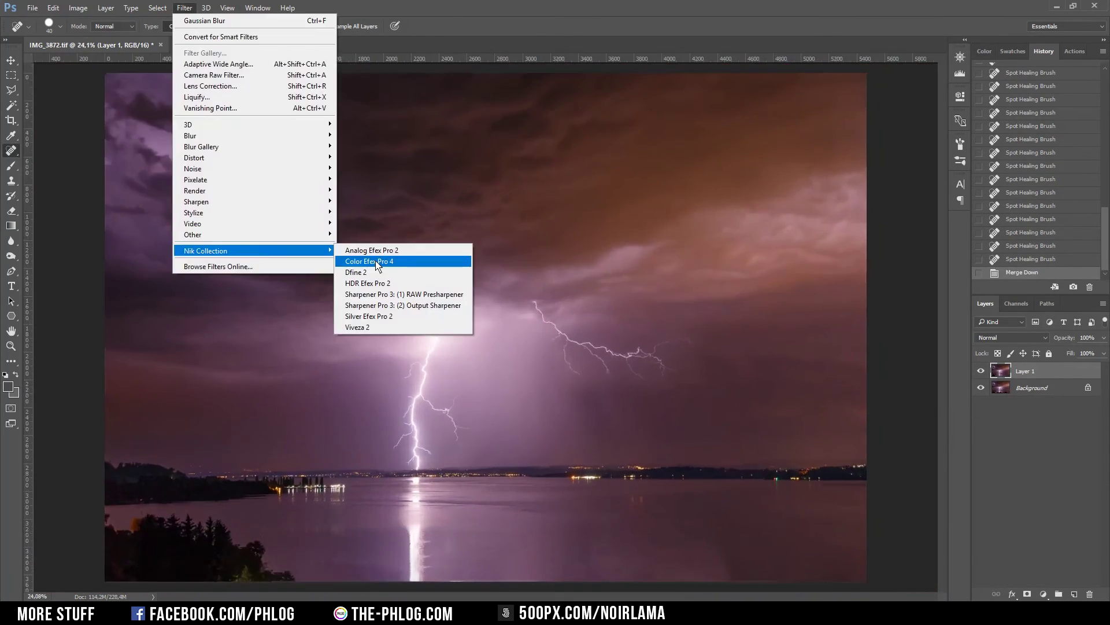
# Run Color Efex Pro 4's Classical Soft Focus: Soft Focus 1, Strength 51%, Brightness 11%
pyautogui.click(185, 8)
pyautogui.click(185, 8)
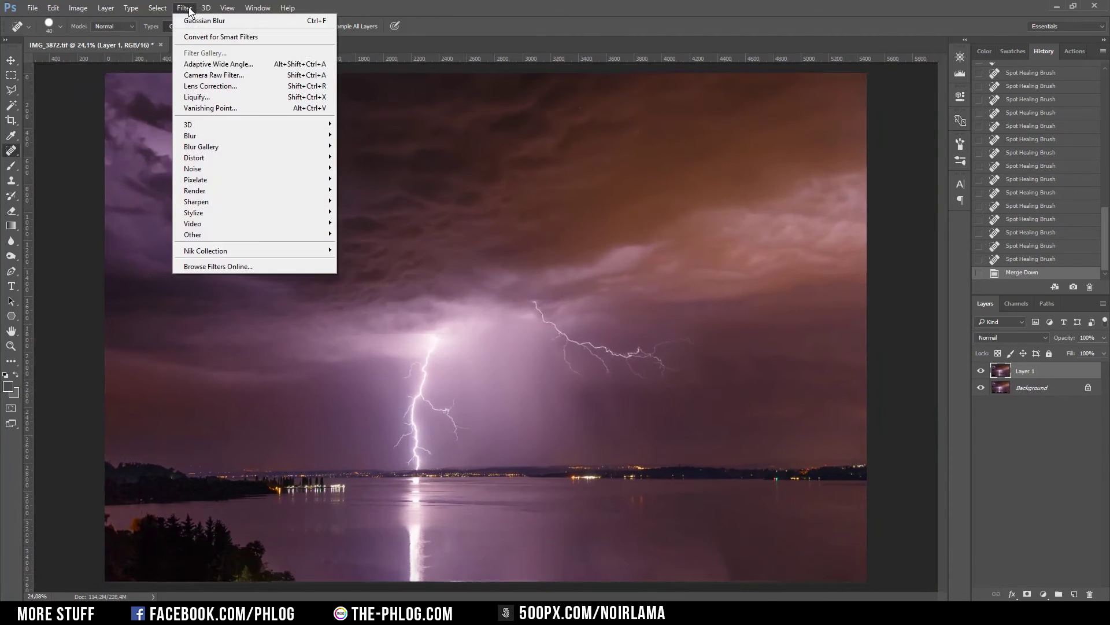
pyautogui.moveTo(244, 250)
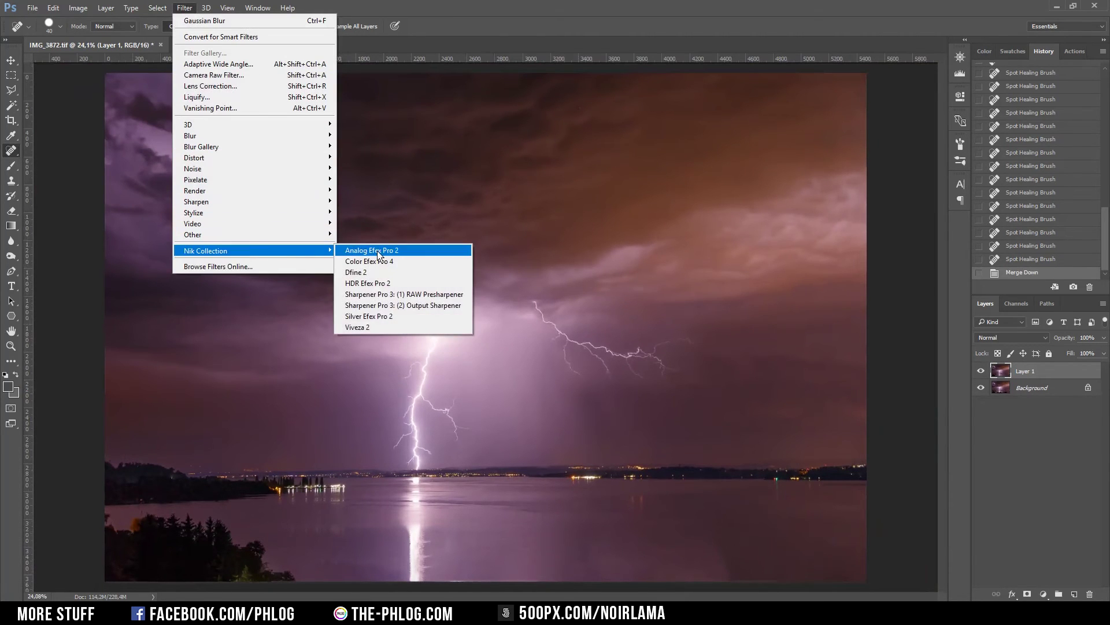
pyautogui.click(384, 261)
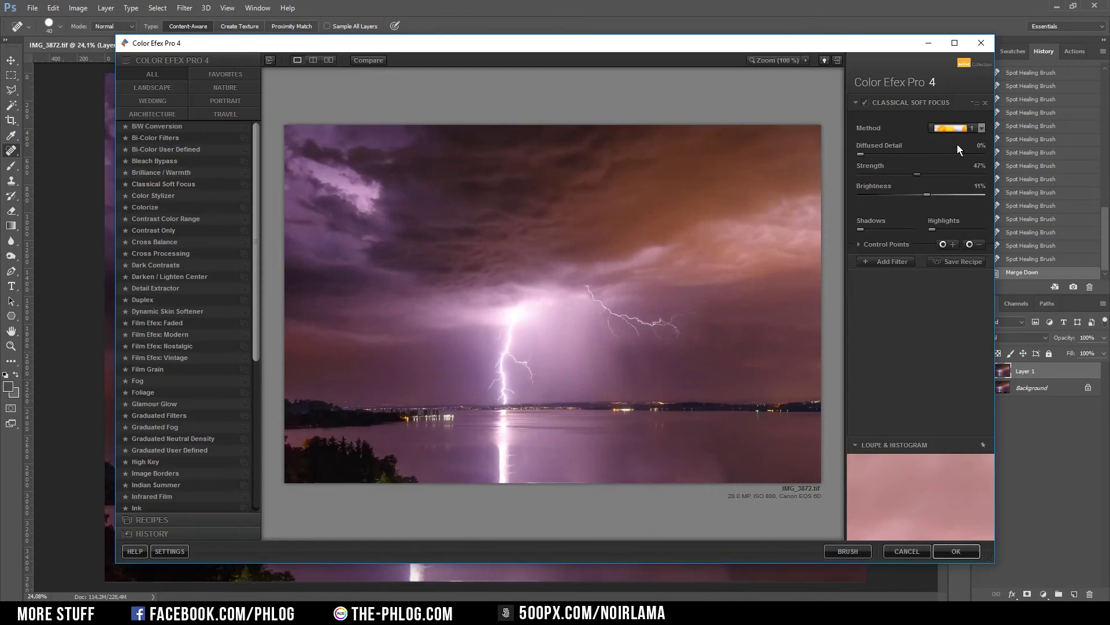
pyautogui.click(958, 129)
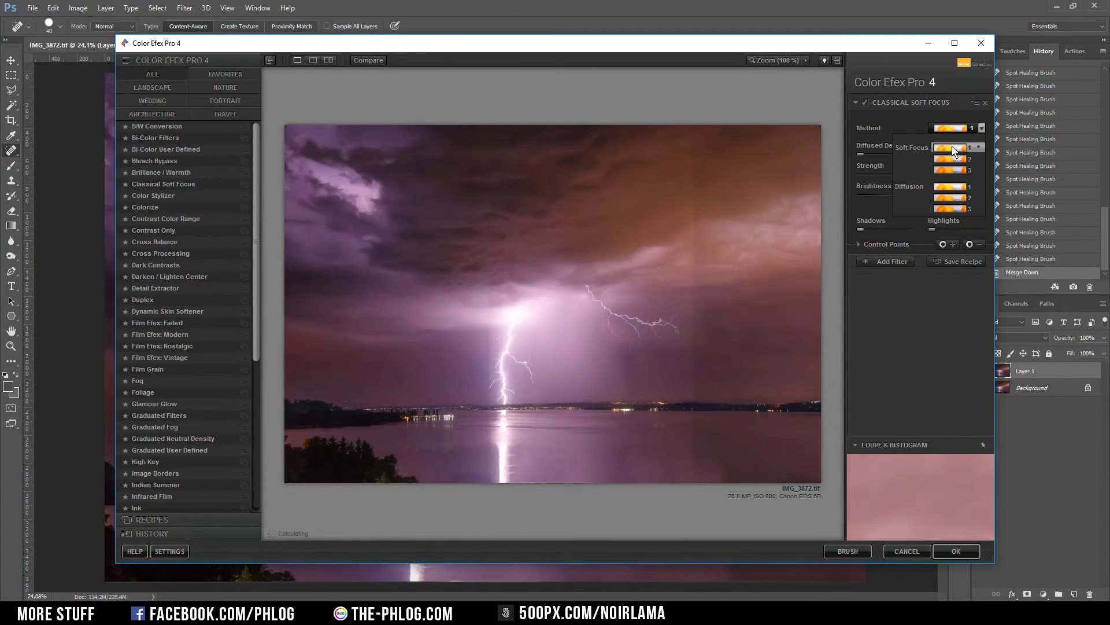
pyautogui.click(951, 149)
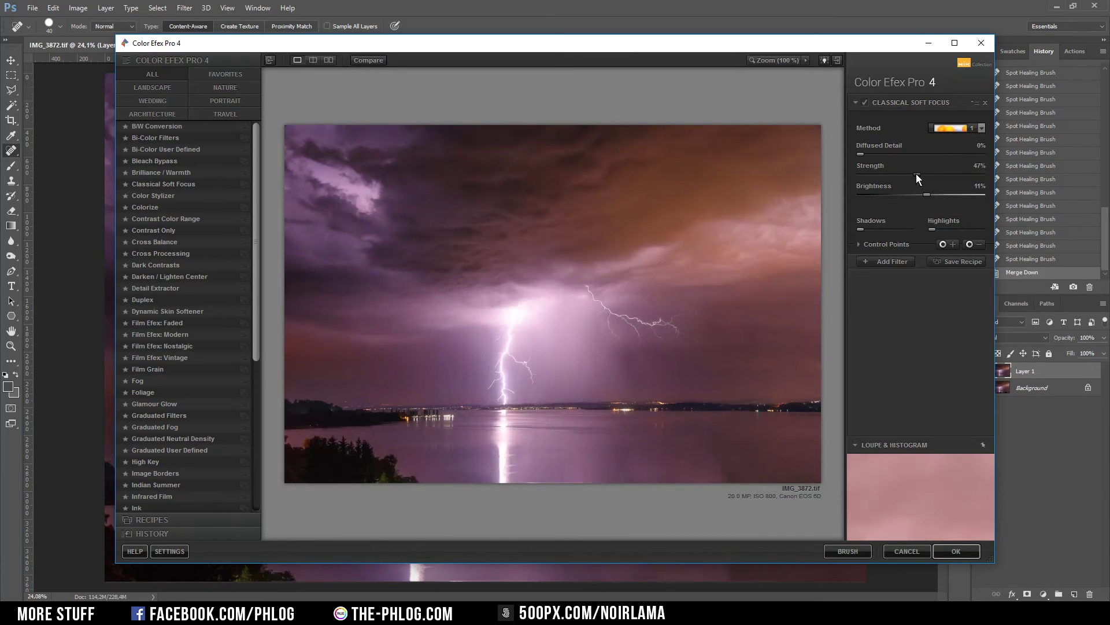
pyautogui.click(957, 550)
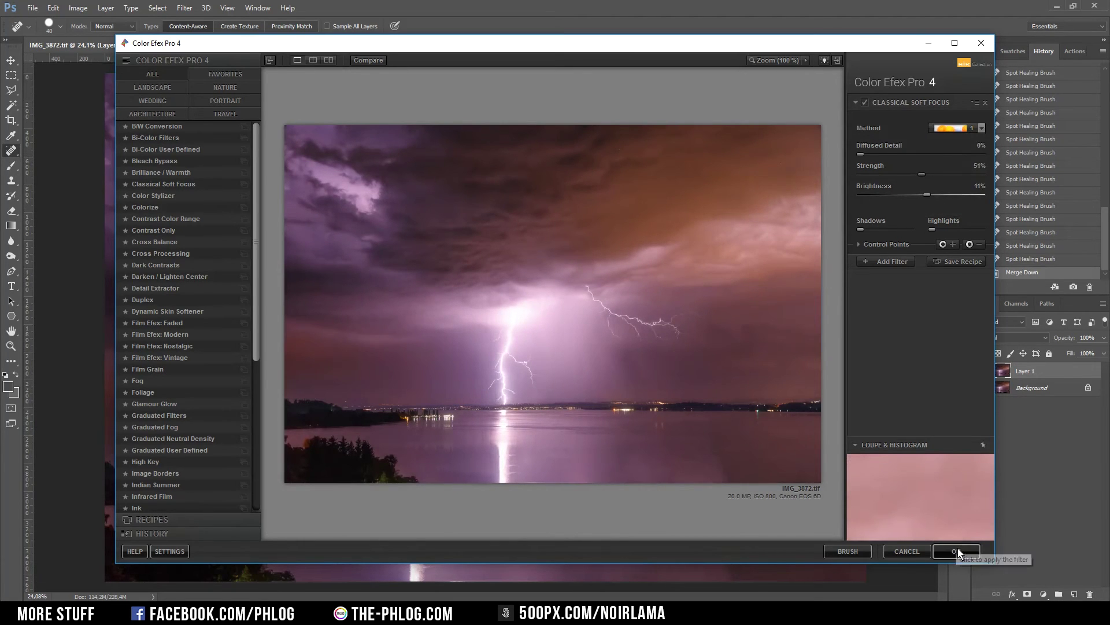
pyautogui.click(981, 371)
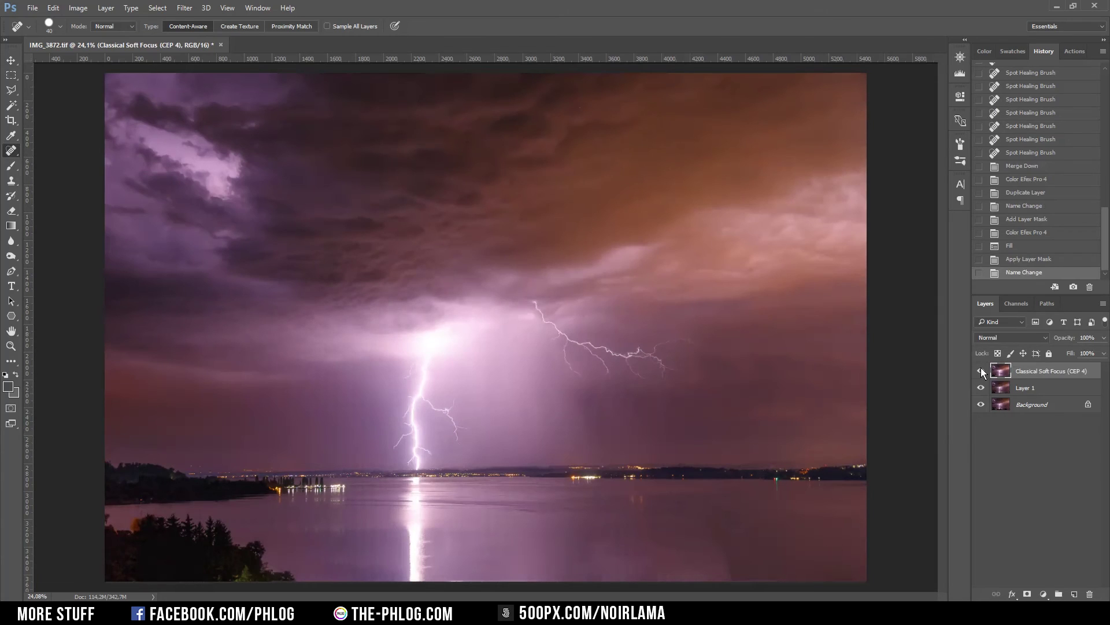
# Add a layer mask and paint black over the lower lake with a ~635 px soft brush
pyautogui.click(1027, 594)
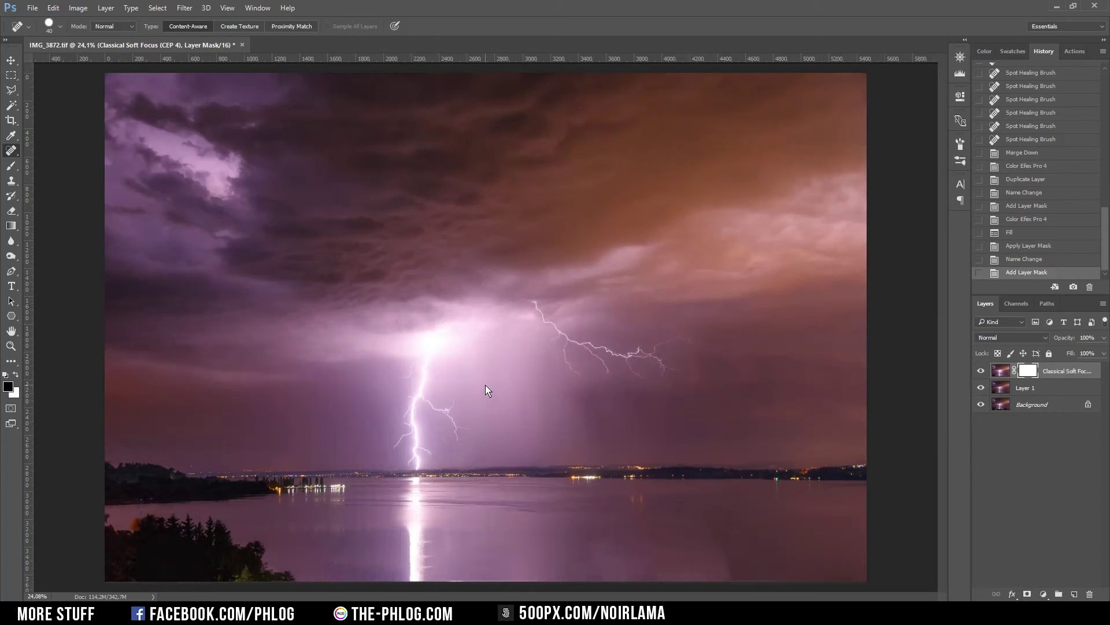
pyautogui.press('b')
pyautogui.moveTo(401, 473); pyautogui.dragTo(426, 478)
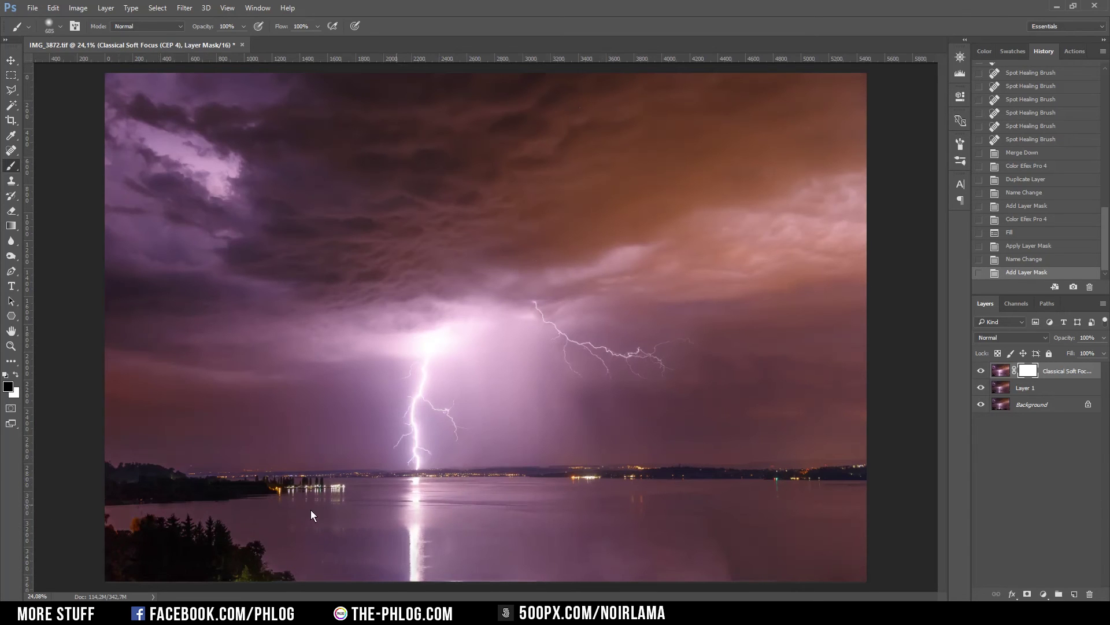
pyautogui.moveTo(148, 425); pyautogui.dragTo(467, 480)
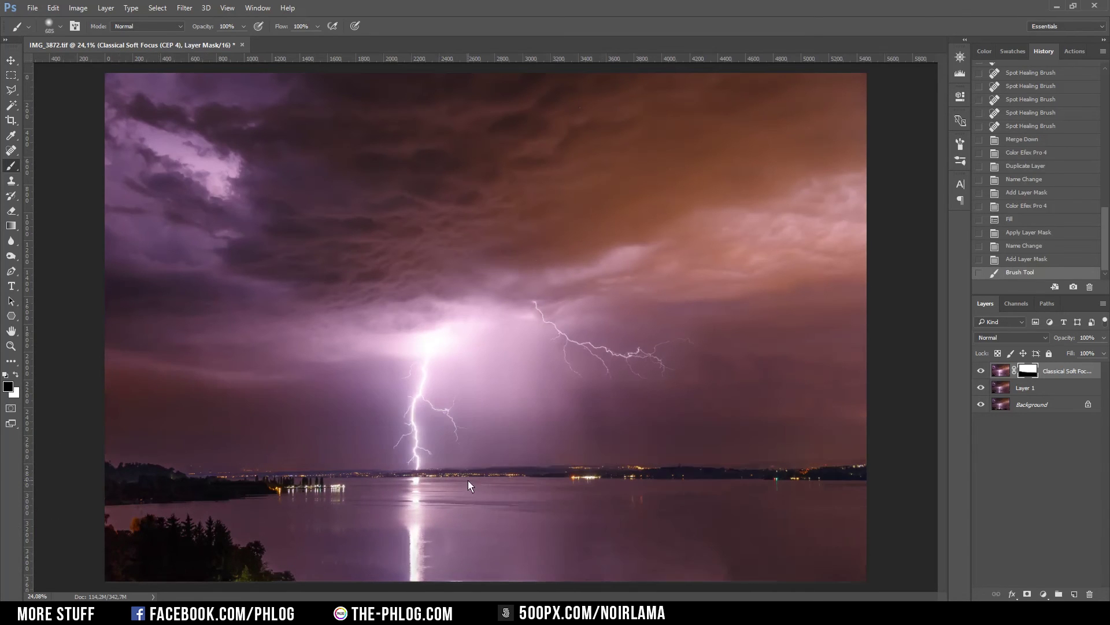
pyautogui.moveTo(254, 370); pyautogui.dragTo(833, 361)
# Paint white with a ~1807 px brush to restore the soft glow around the lightning
pyautogui.click(981, 371)
pyautogui.click(981, 370)
pyautogui.press('x')
pyautogui.moveTo(396, 381); pyautogui.dragTo(376, 380)
pyautogui.moveTo(615, 352); pyautogui.dragTo(712, 352)
pyautogui.click(616, 353)
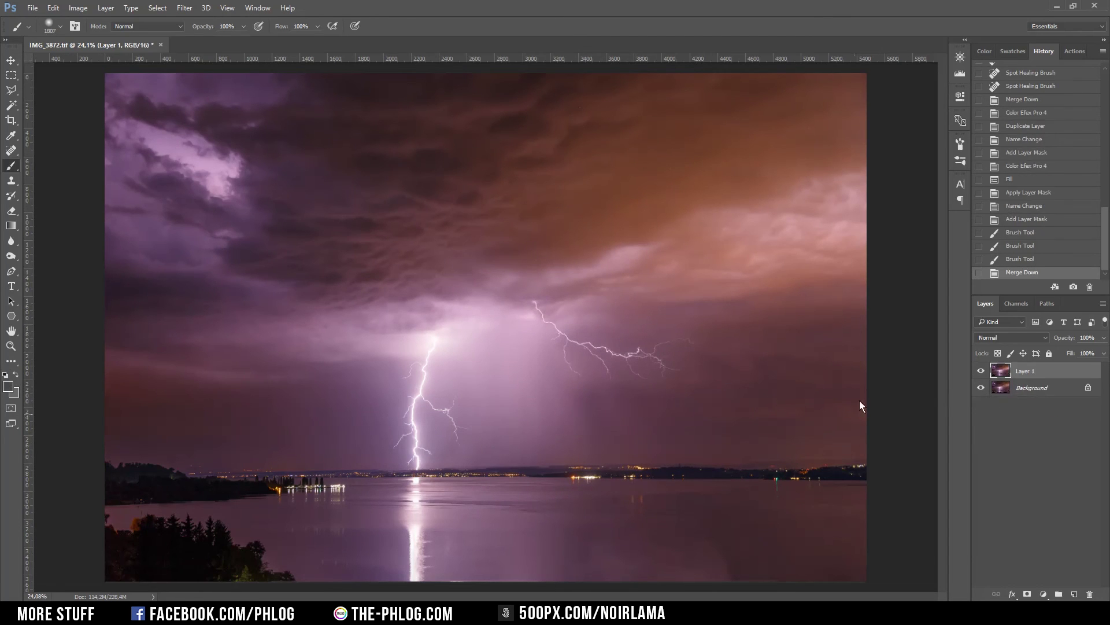
# On Layer 1 copy, Content-Aware fill the lower-left foreground trees with lake water
pyautogui.press('l')
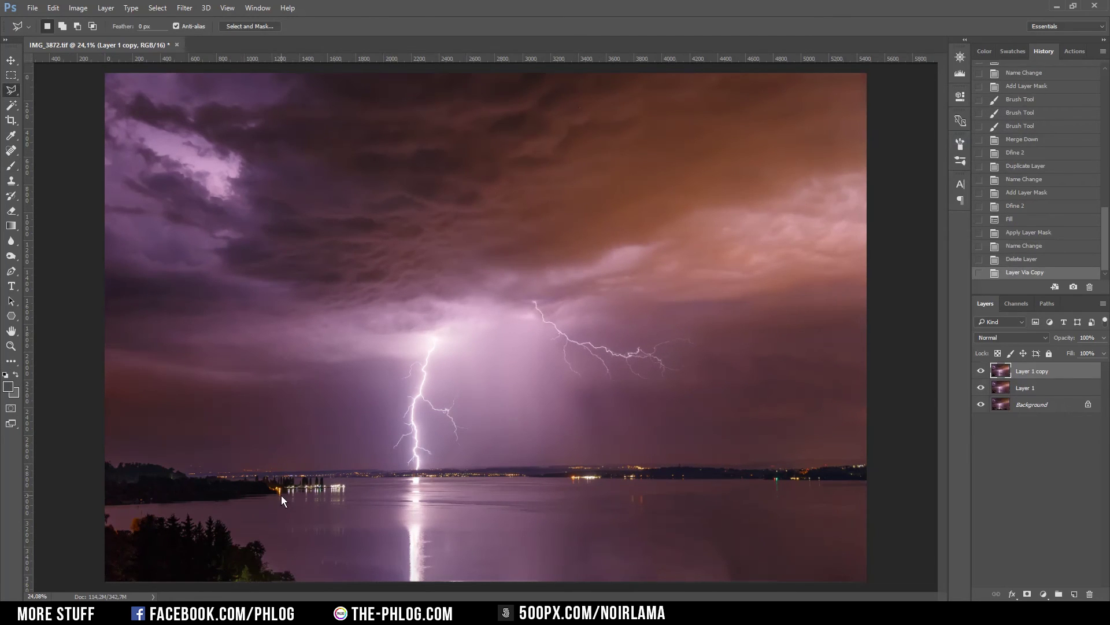
pyautogui.scroll(8, 103, 549)
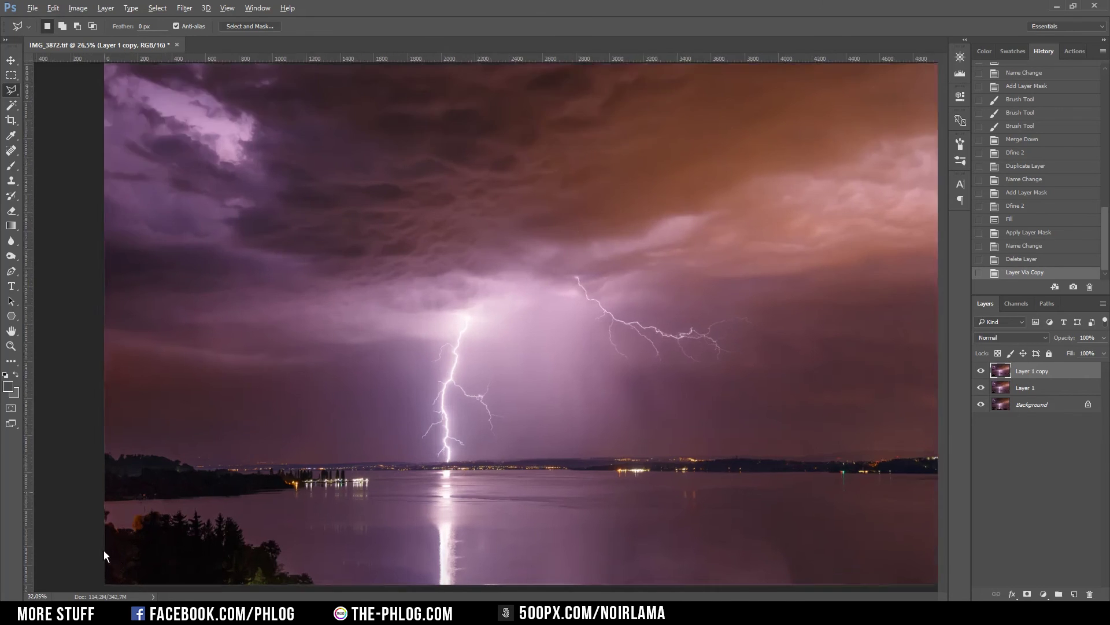
pyautogui.scroll(-3, 130, 536)
pyautogui.scroll(-1, 181, 526)
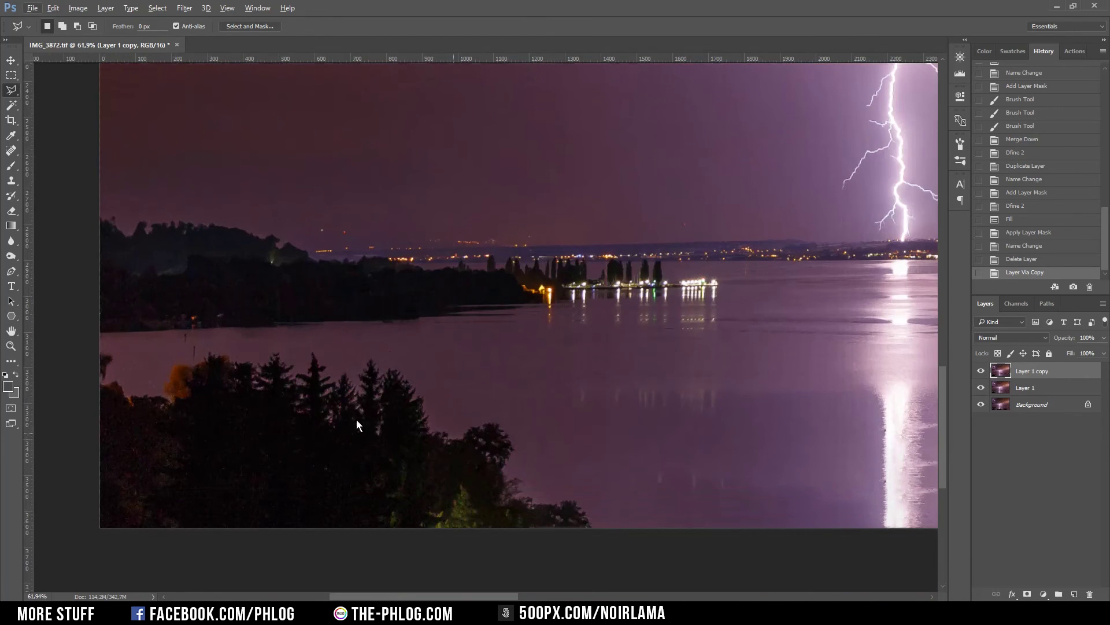
pyautogui.moveTo(598, 530)
pyautogui.mouseDown()
pyautogui.moveTo(584, 501)
pyautogui.moveTo(529, 488)
pyautogui.moveTo(440, 426)
pyautogui.moveTo(380, 359)
pyautogui.moveTo(303, 349)
pyautogui.mouseUp()
pyautogui.doubleClick(121, 376)
pyautogui.hotkey('shift', 'F5')
pyautogui.press('Return')
pyautogui.hotkey('ctrl', 'd')
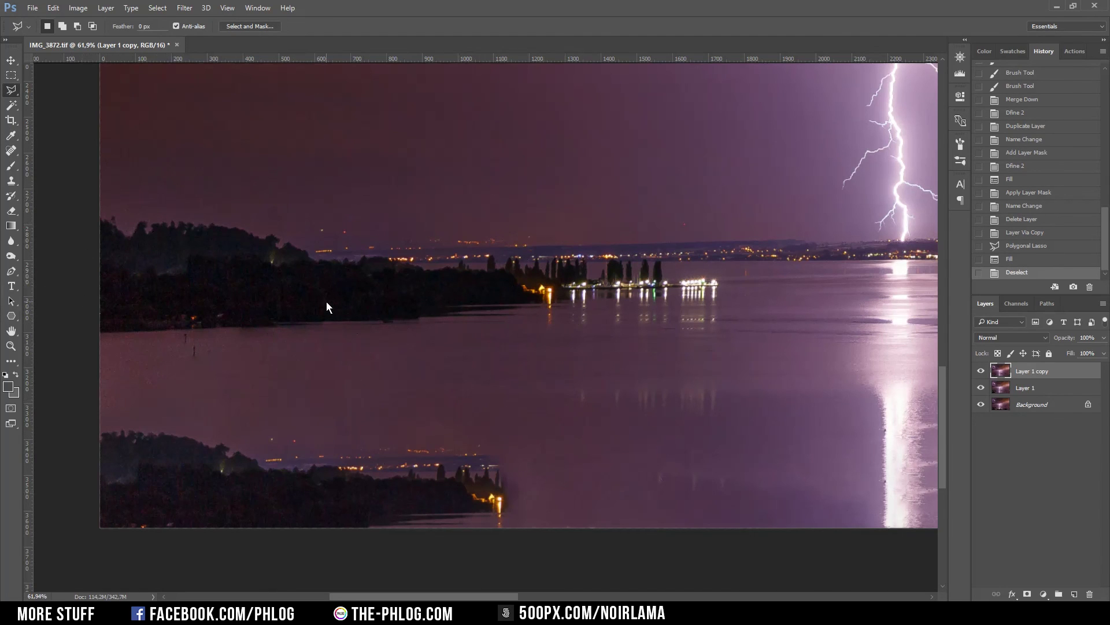
# Fill away the leftover duplicated shoreline artefact, then hide Layer 1 copy to compare
pyautogui.click(471, 441)
pyautogui.click(538, 496)
pyautogui.click(521, 533)
pyautogui.click(82, 435)
pyautogui.hotkey('shift', 'F5')
pyautogui.click(635, 179)
pyautogui.hotkey('ctrl', 'd')
pyautogui.scroll(-2, 586, 403)
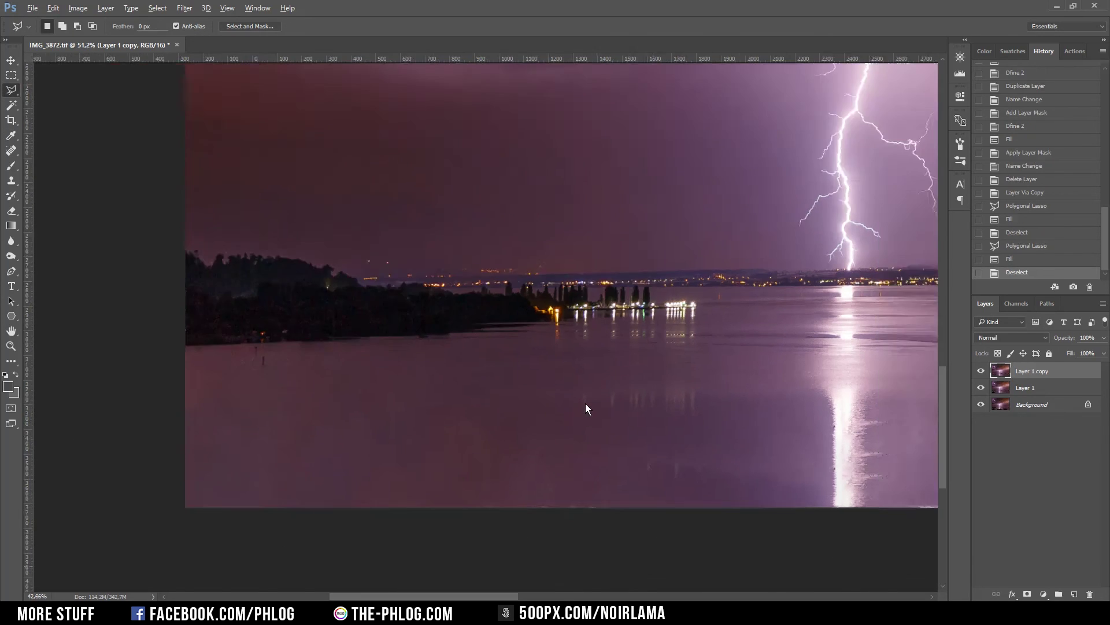
pyautogui.scroll(-3, 585, 434)
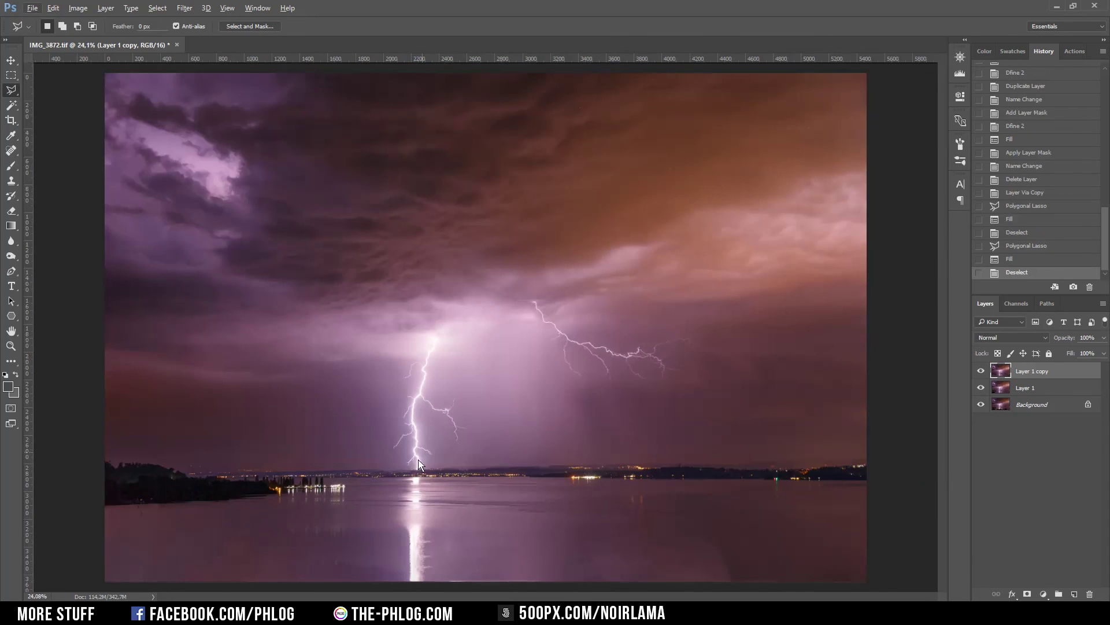
pyautogui.click(978, 370)
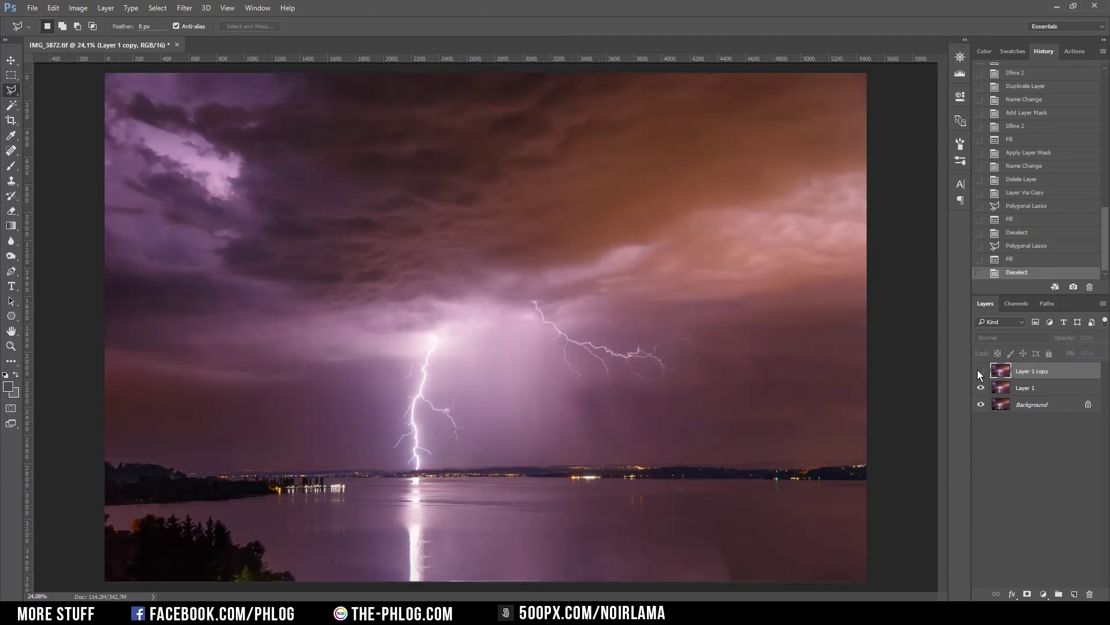
# Toggle Layer 1 copy to compare before and after, zooming into the lower lake
pyautogui.click(978, 370)
pyautogui.click(981, 372)
pyautogui.click(980, 372)
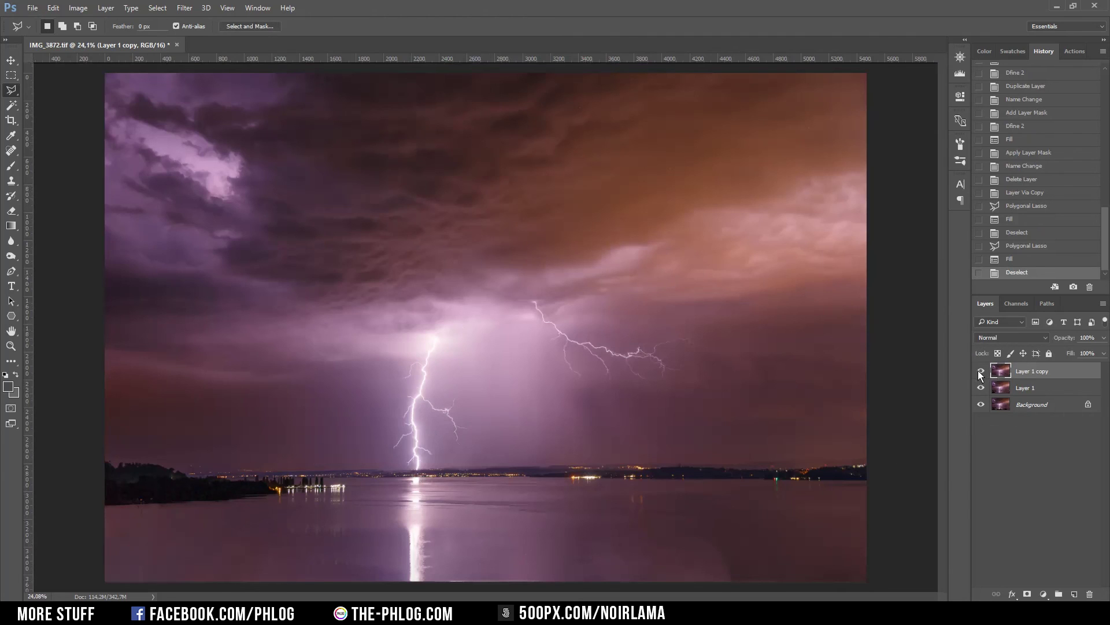
pyautogui.click(981, 371)
pyautogui.click(981, 371)
pyautogui.scroll(5, 769, 570)
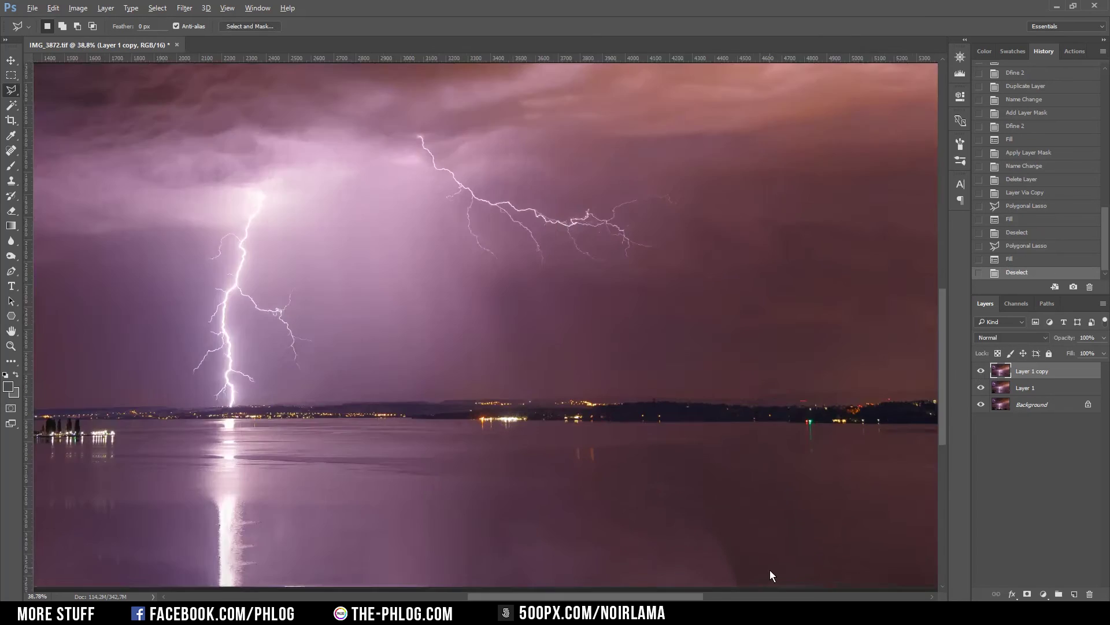
pyautogui.moveTo(653, 599); pyautogui.dragTo(698, 598)
pyautogui.scroll(-2, 611, 493)
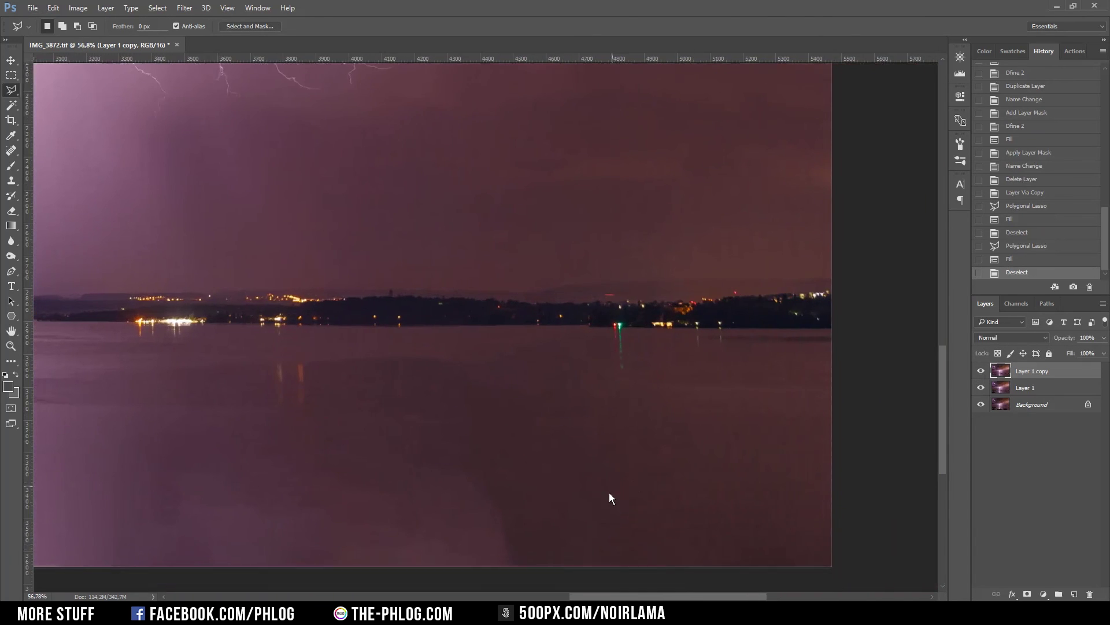
pyautogui.scroll(3, 517, 502)
# Lasso the pale streak in the lower water and Content-Aware fill it, then deselect
pyautogui.click(525, 386)
pyautogui.click(384, 394)
pyautogui.click(338, 485)
pyautogui.click(356, 561)
pyautogui.click(547, 567)
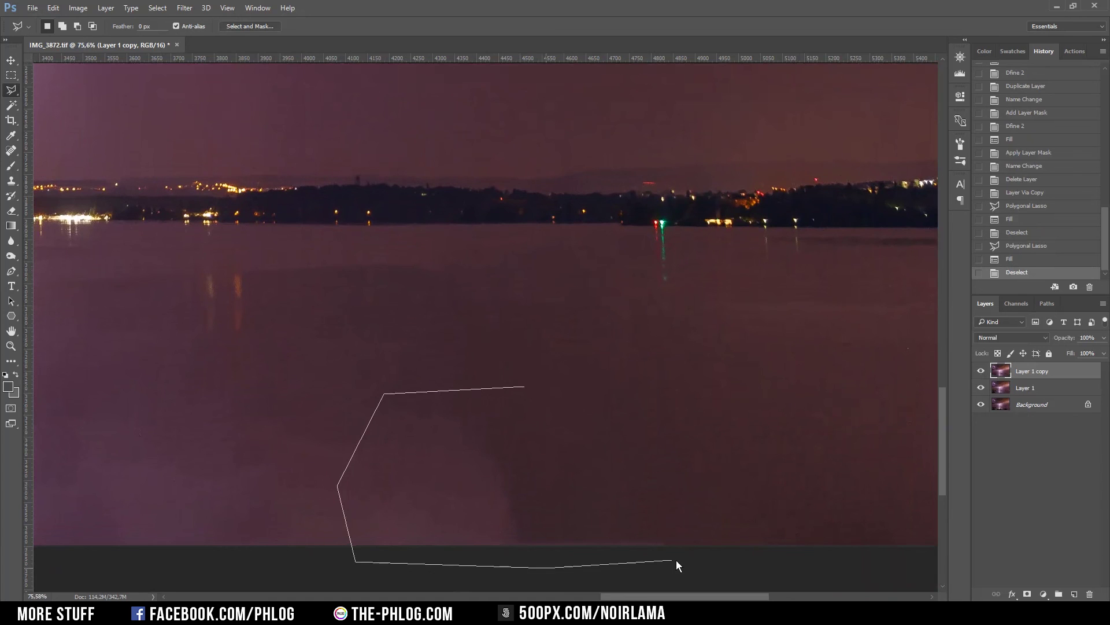
pyautogui.doubleClick(699, 474)
pyautogui.hotkey('shift', 'F5')
pyautogui.press('Return')
pyautogui.hotkey('ctrl', 'd')
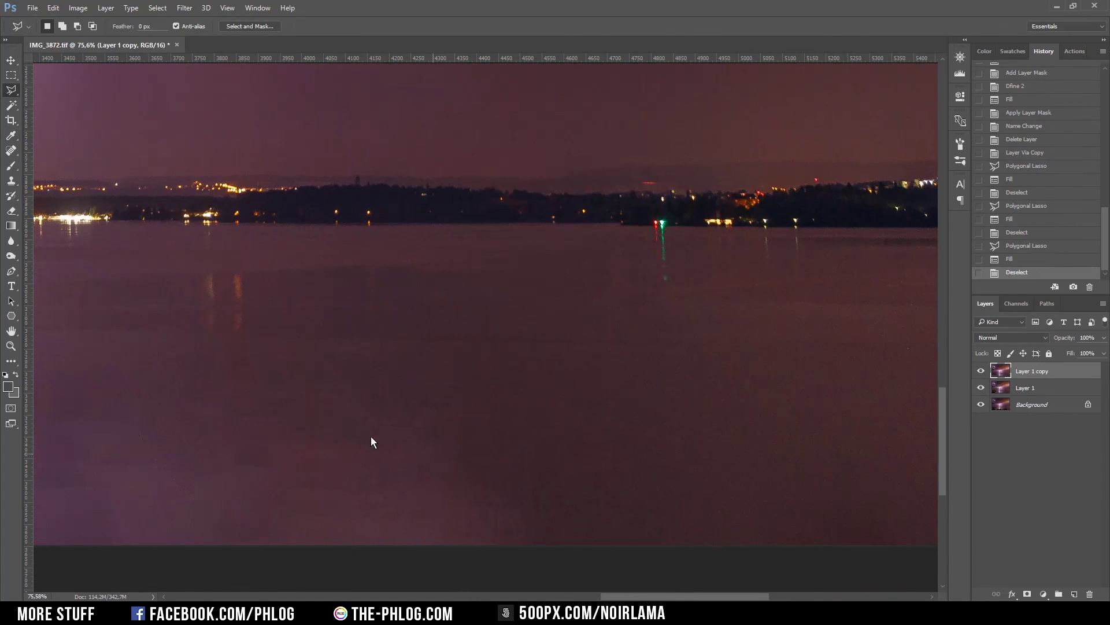
pyautogui.scroll(-5, 269, 402)
pyautogui.scroll(-2, 269, 398)
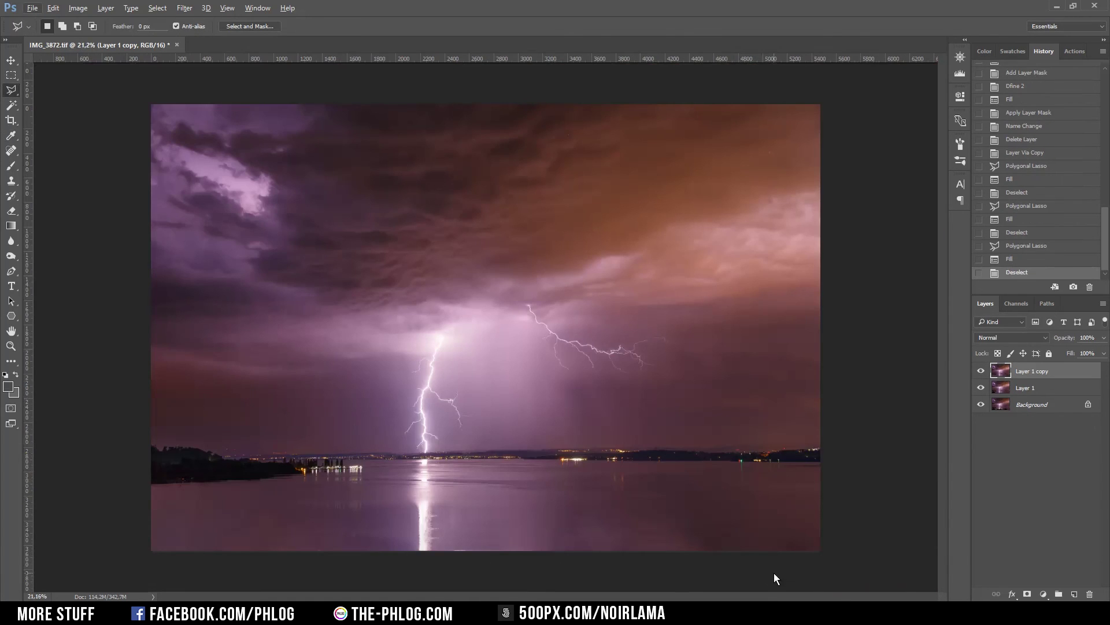